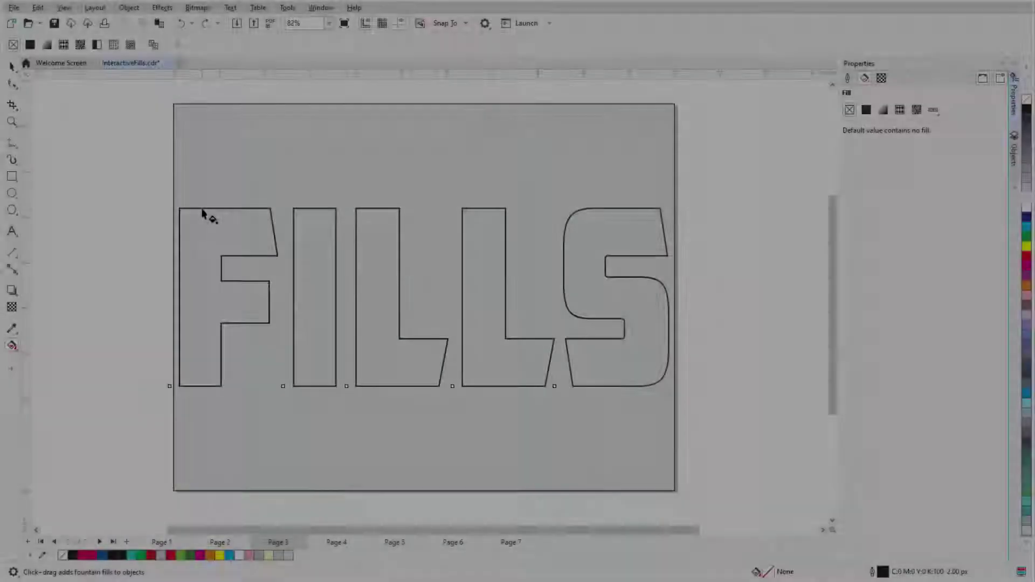
Step: Fill the FILLS lettering with the purple candy bitmap pattern
click(80, 44)
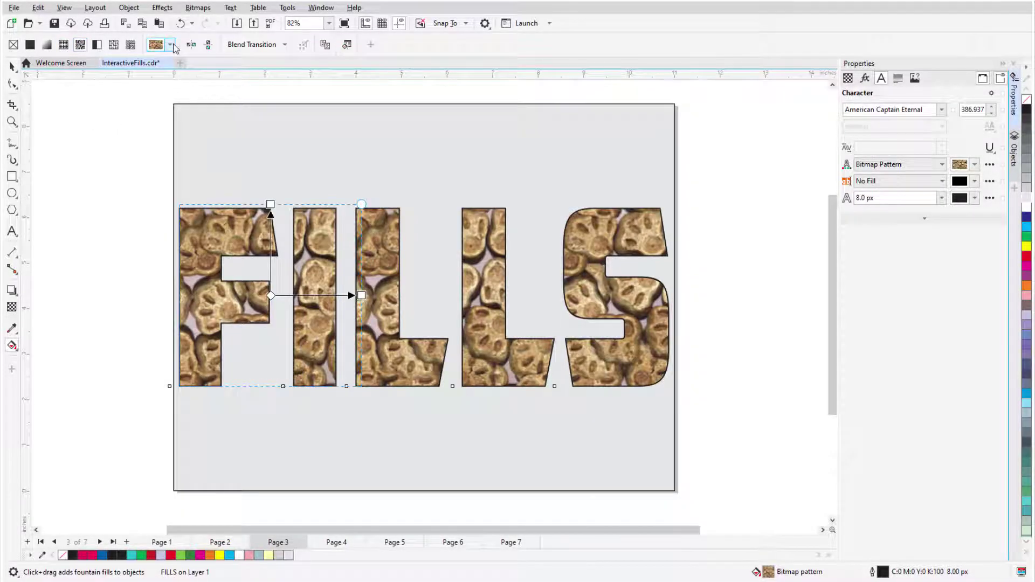
click(170, 44)
click(273, 227)
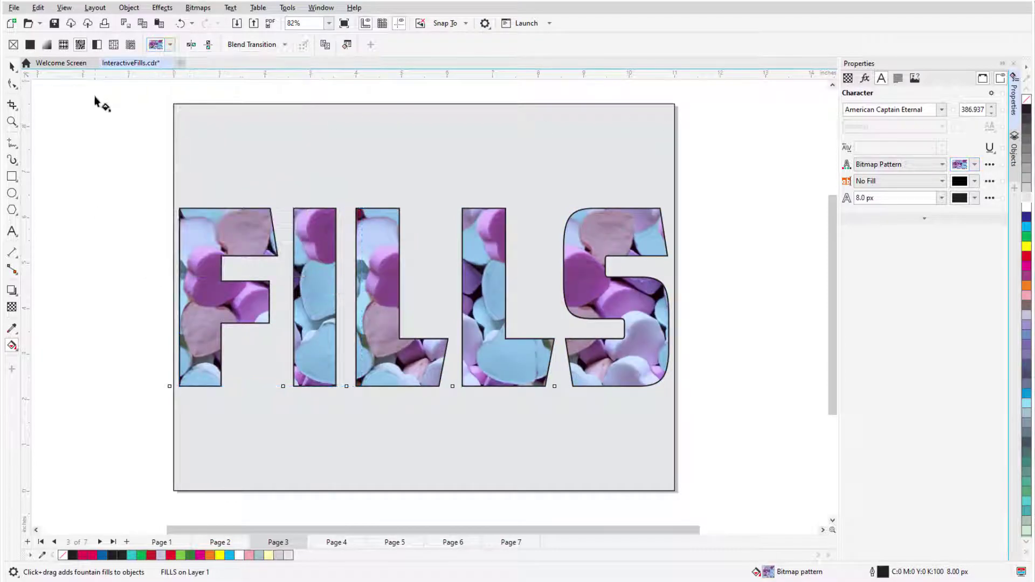
Step: Switch the lettering to a two-colour flower pattern, skewed and shrunk
click(96, 44)
drag(350, 297, 304, 284)
click(170, 45)
click(160, 174)
drag(270, 204, 258, 247)
Step: Colour the flower pattern navy on a yellow background
click(201, 45)
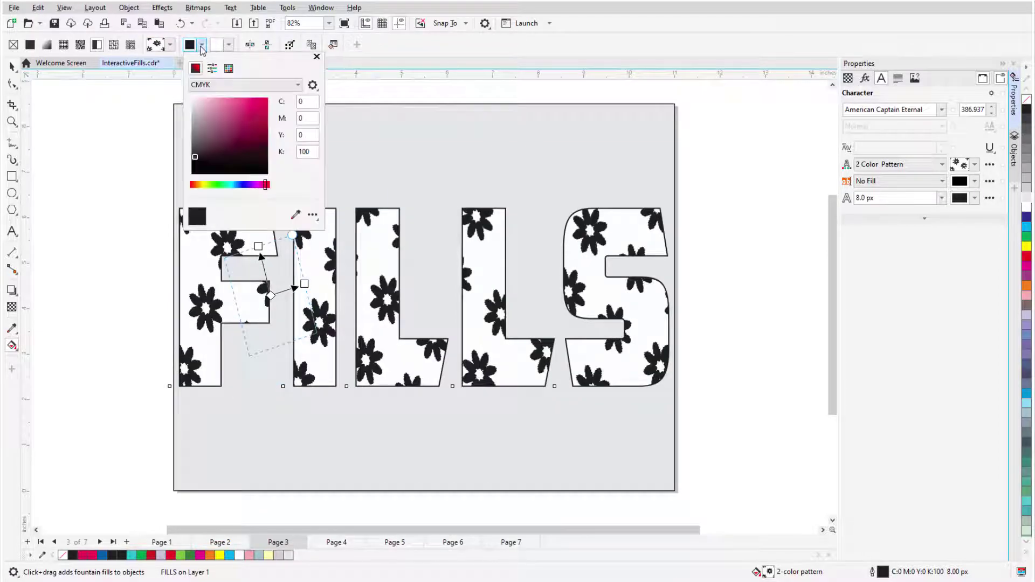
click(249, 134)
click(228, 45)
click(229, 45)
click(231, 185)
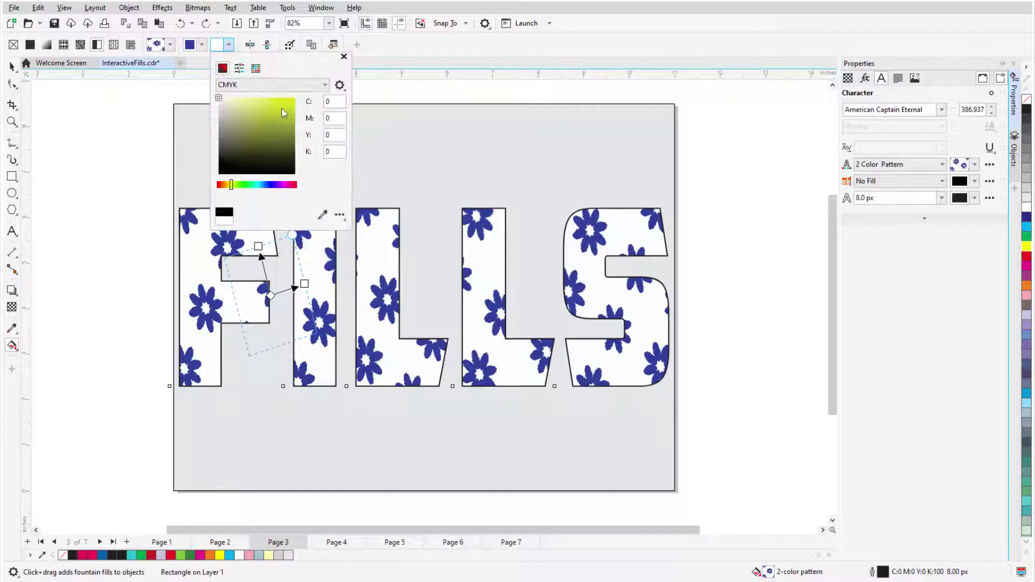
click(285, 112)
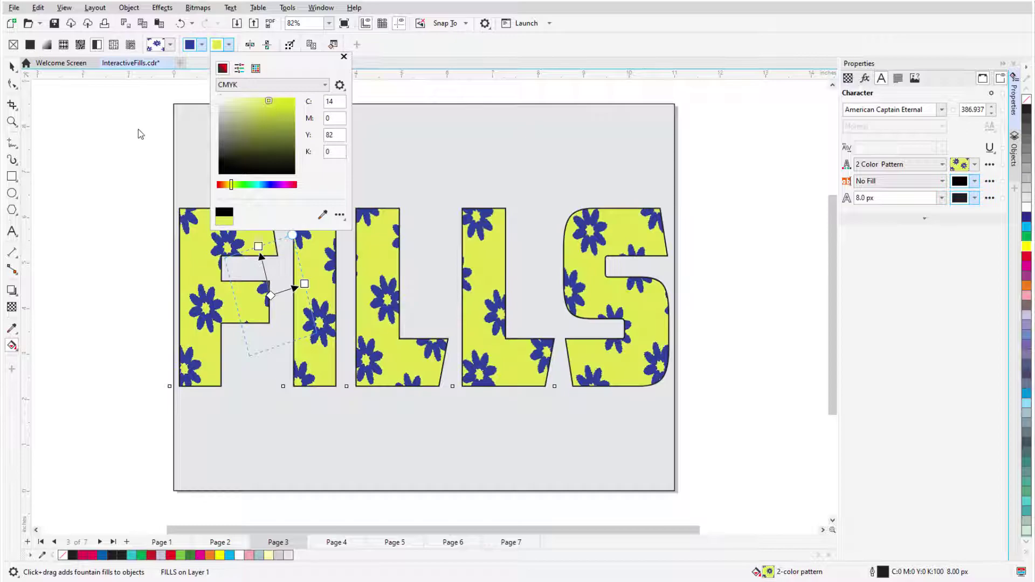
Step: Apply the pink-and-green texture to the lettering, resized, rotated and shrunk vertically
click(113, 44)
click(223, 44)
click(242, 94)
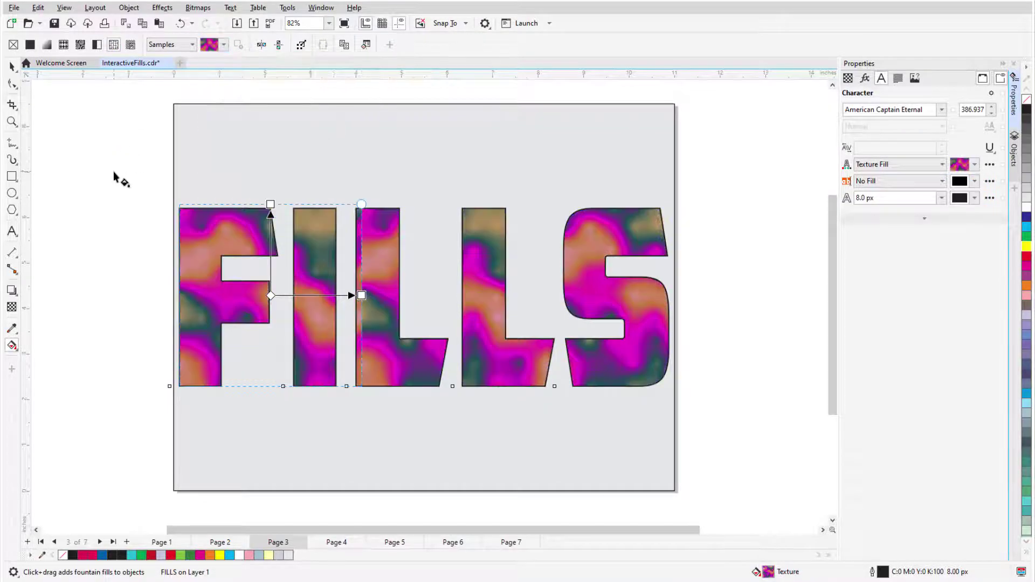
drag(362, 295, 322, 273)
drag(270, 205, 266, 242)
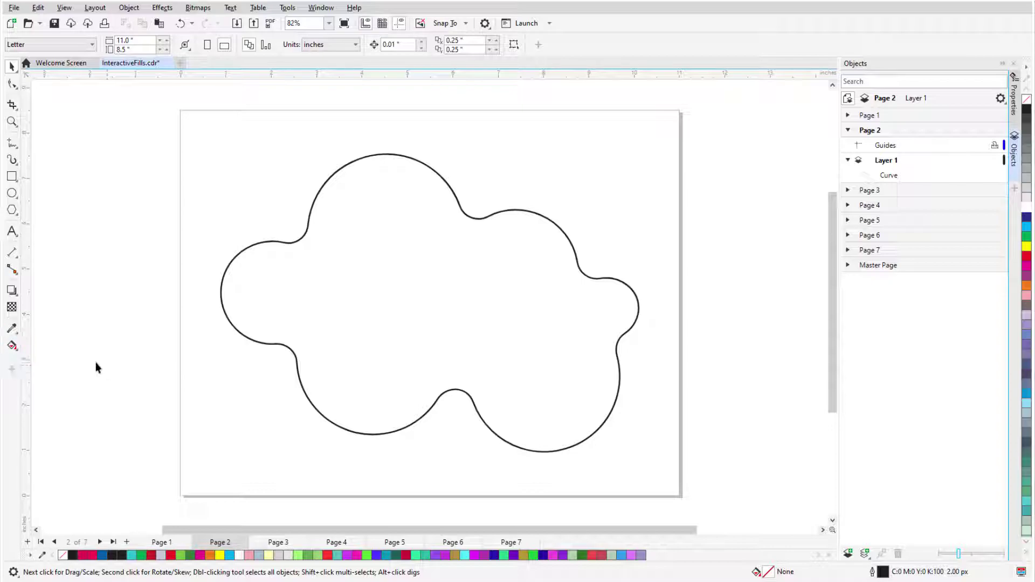
Step: Choose Interactive Fill (G) from the toolbox fill flyout
click(18, 350)
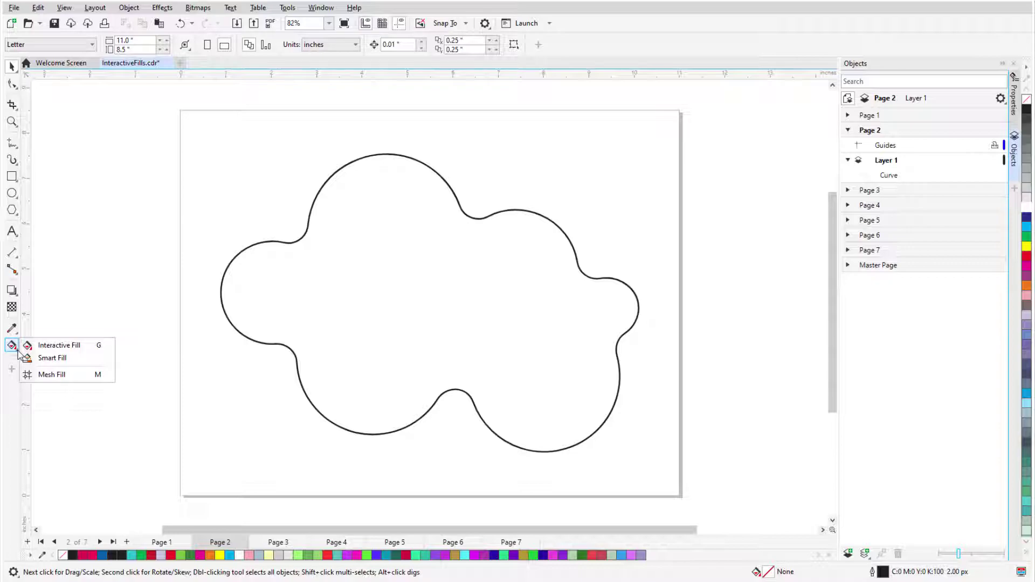
click(83, 348)
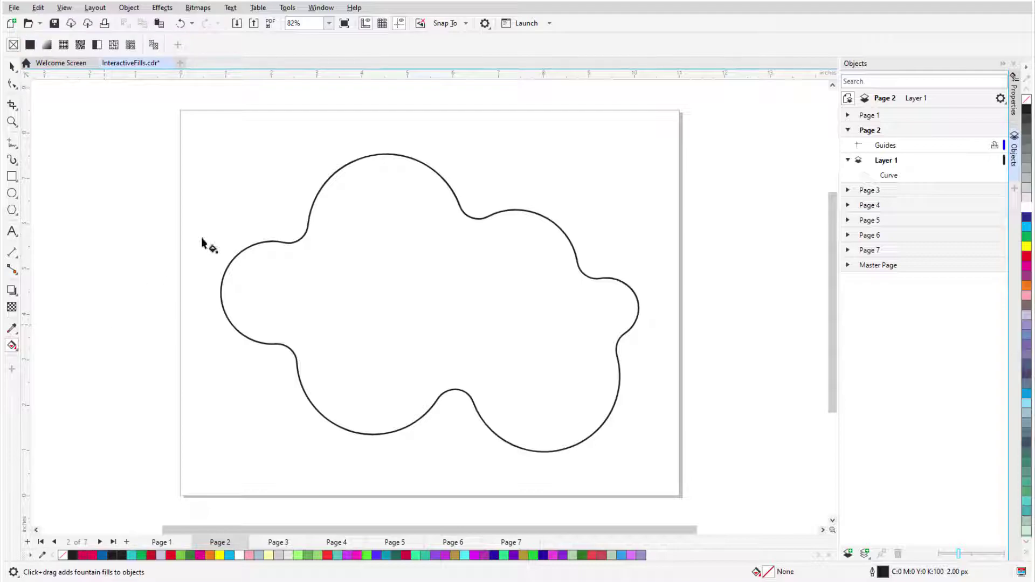
Step: Give the cloud a uniform fill, trying dark blue and then eyedropper-sampled cyan
click(249, 248)
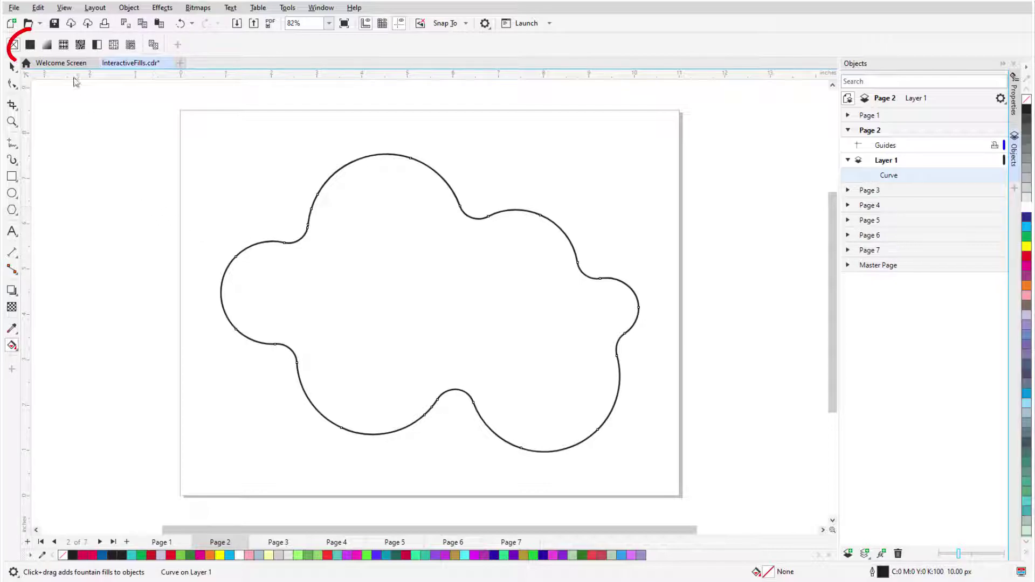
click(29, 45)
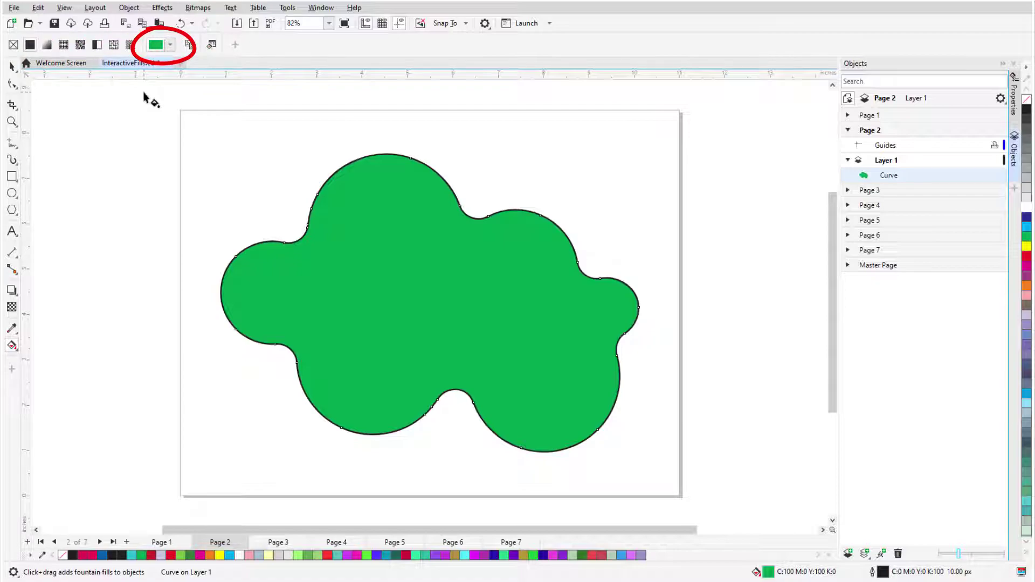
click(170, 44)
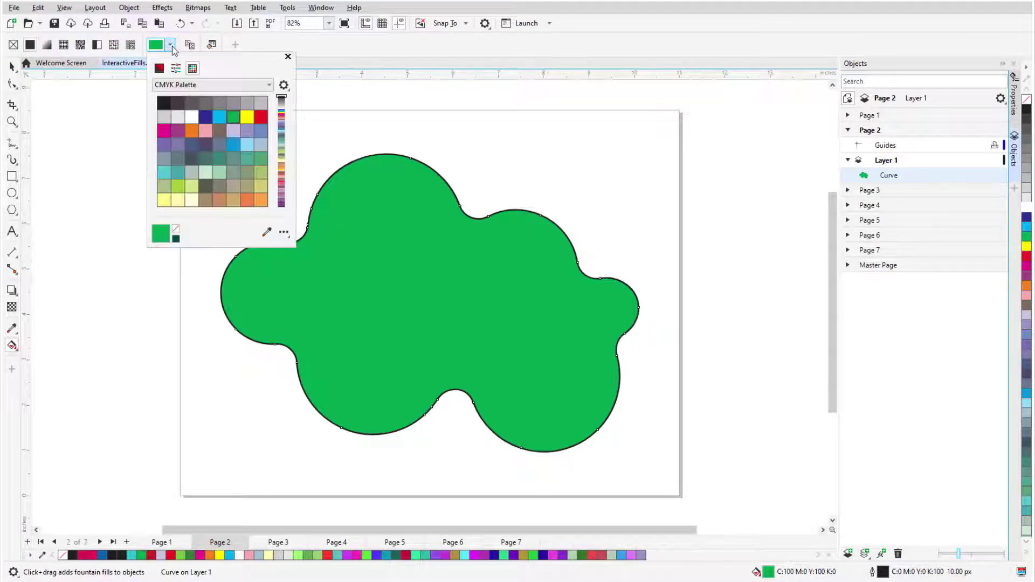
click(204, 116)
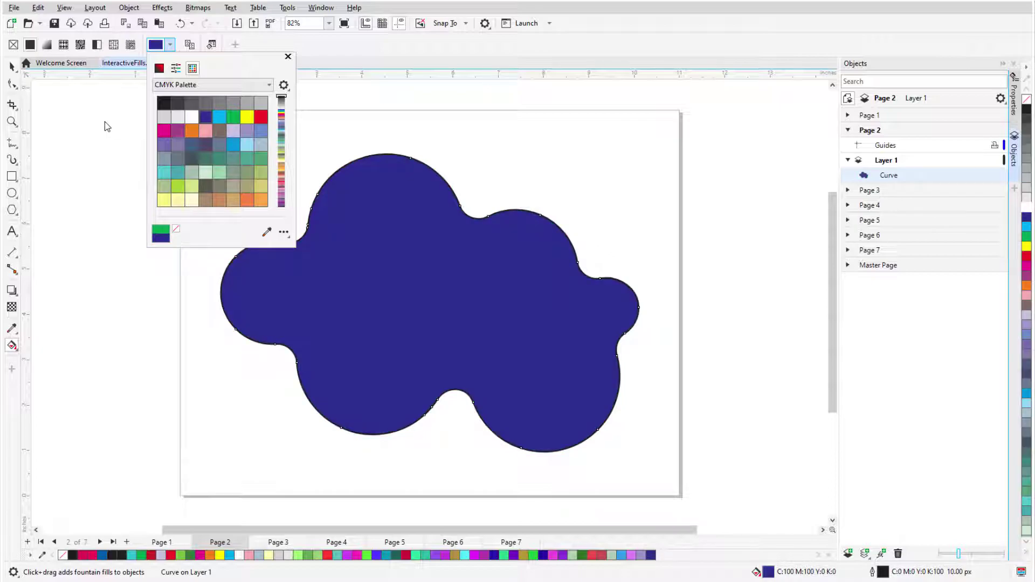
click(265, 233)
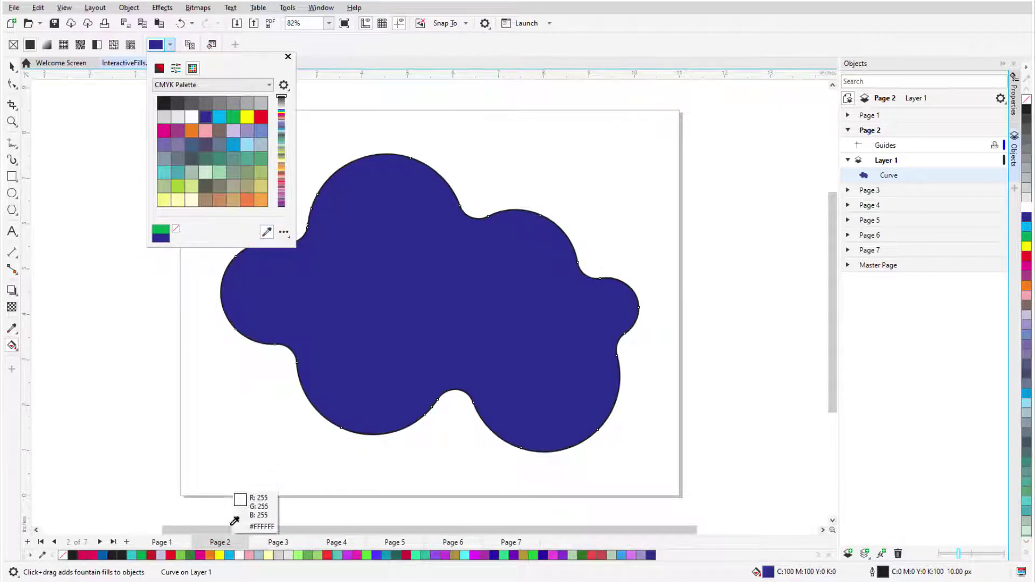
click(230, 555)
click(119, 395)
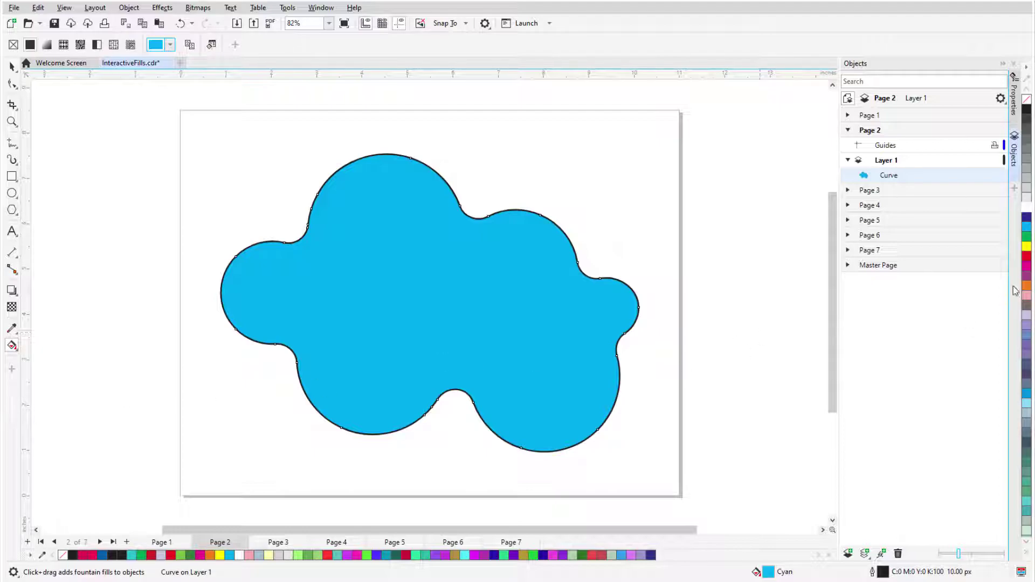
Step: Recolour the cloud magenta, then yellow from the palette, then set it to No Fill
click(1025, 269)
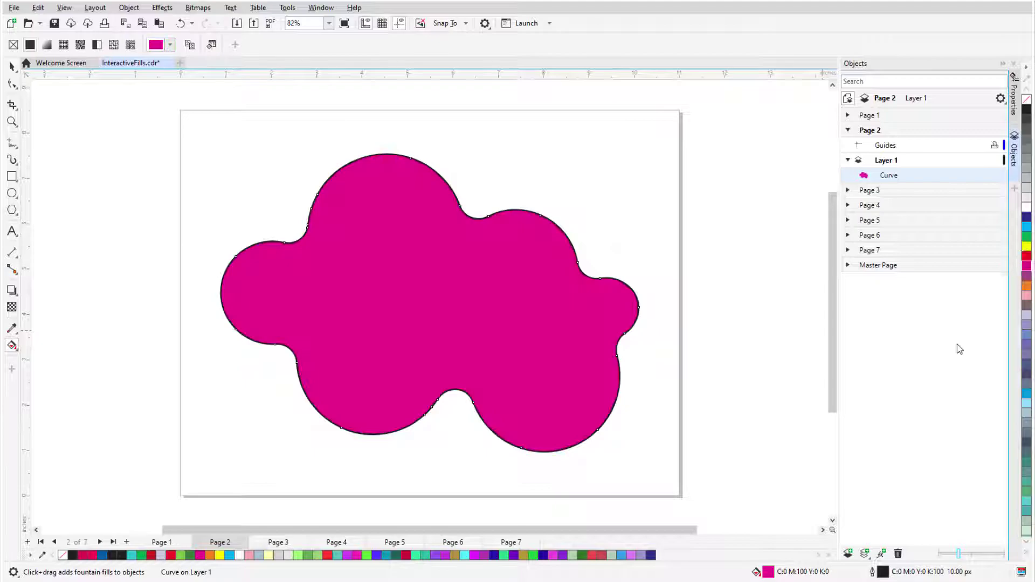
drag(1026, 248, 540, 297)
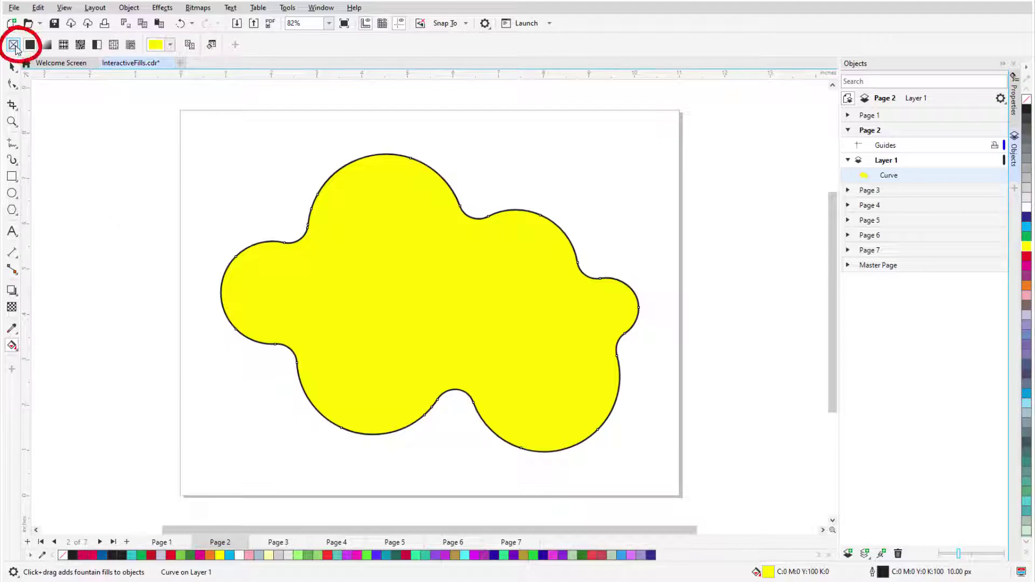
click(13, 45)
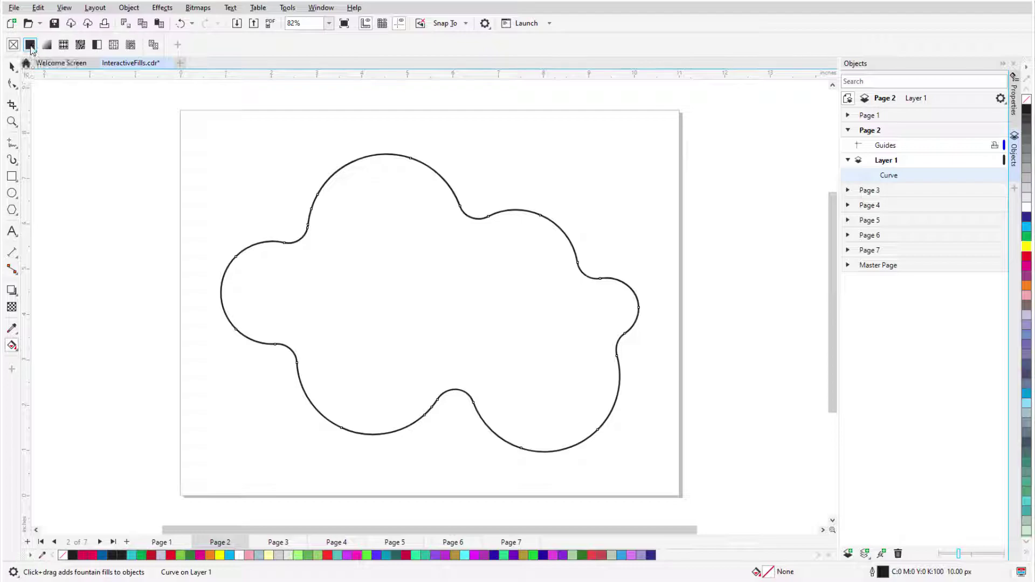
Step: Undo No Fill, preview a yellow-to-white fountain fill, then return to solid yellow
key(ctrl+z)
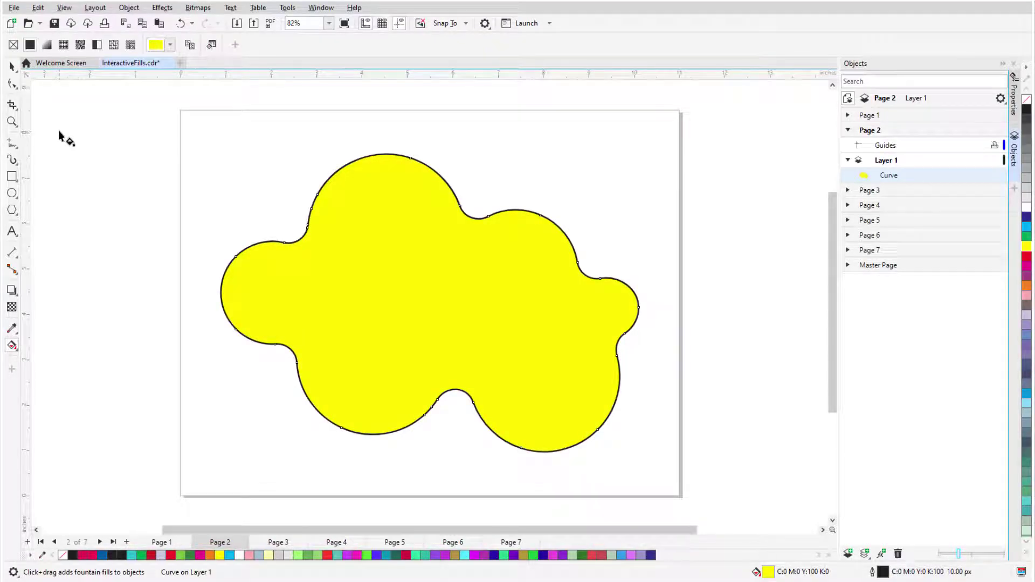
click(48, 45)
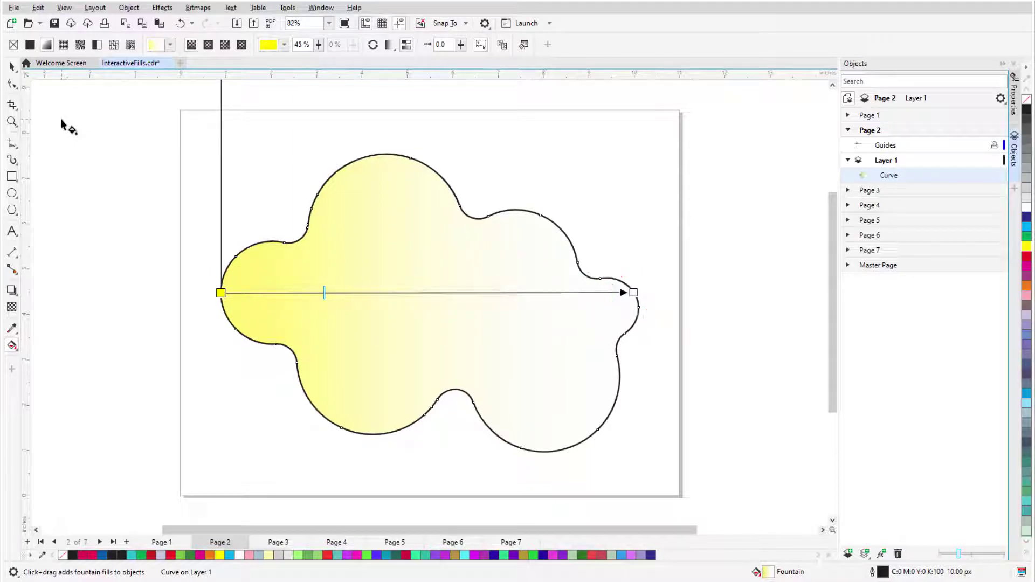
click(30, 45)
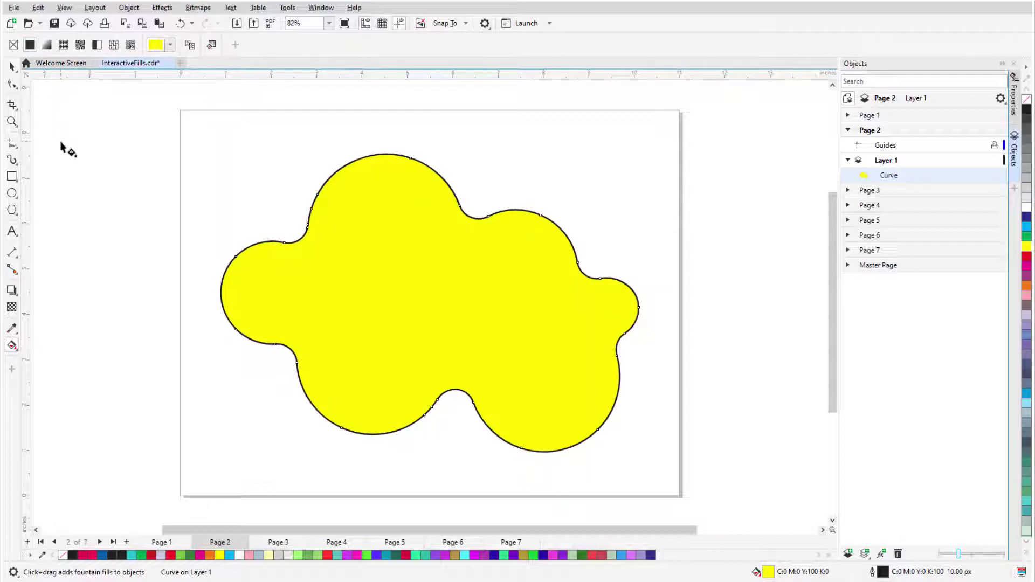
Step: Drag a linear gradient across the cloud, running from fully opaque red to cyan
drag(254, 325, 615, 291)
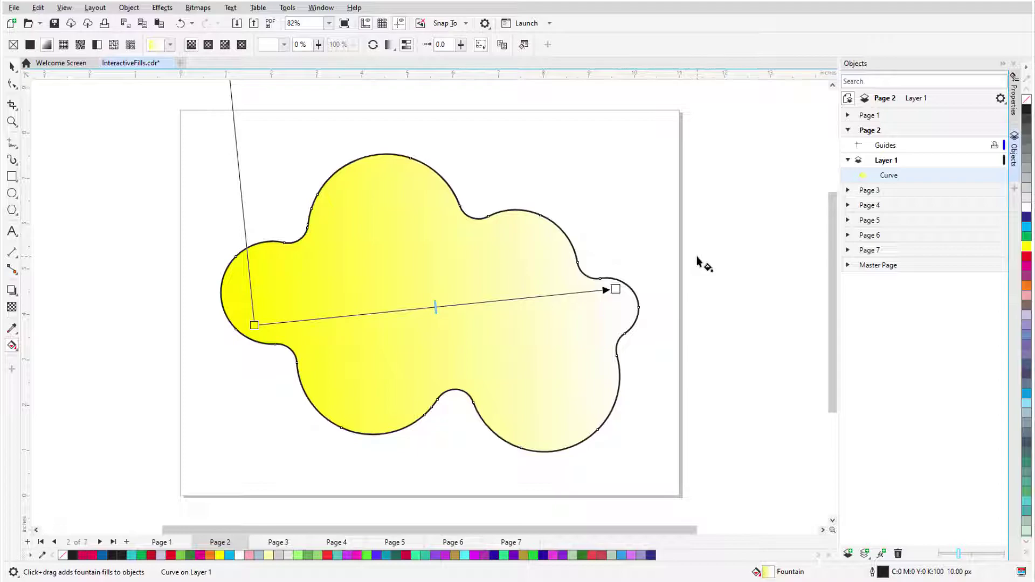
click(1028, 219)
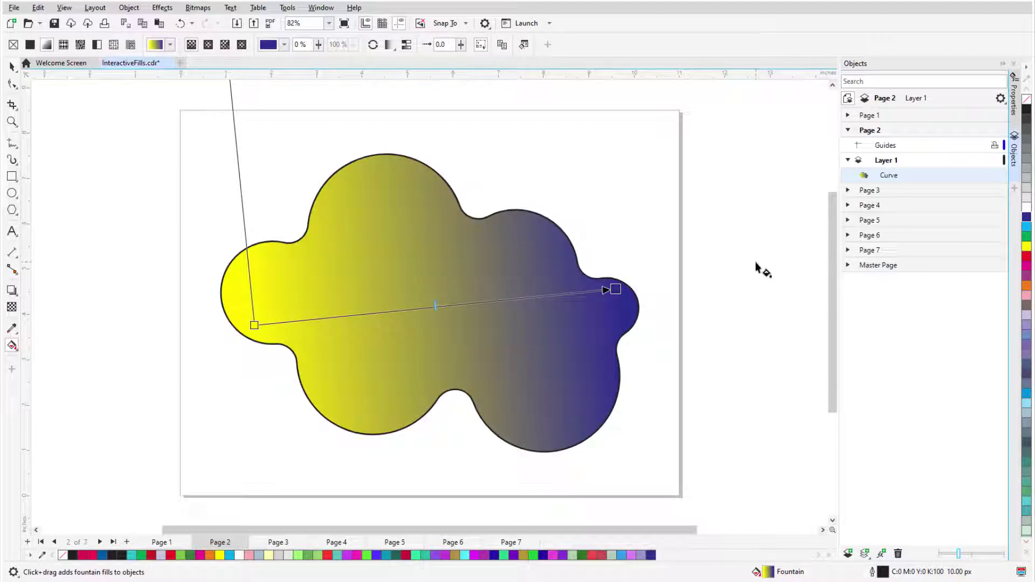
click(254, 325)
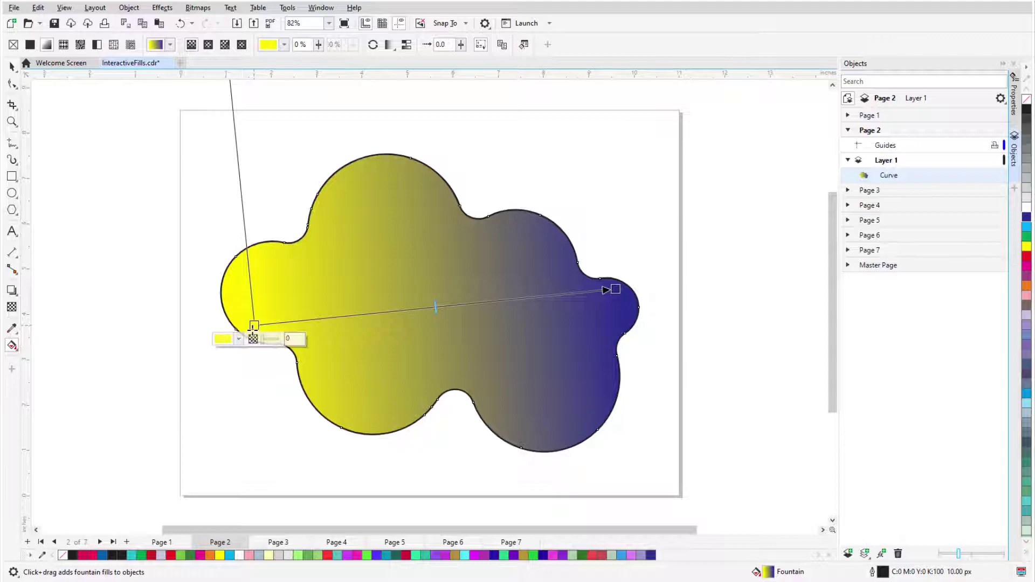
click(240, 340)
click(327, 411)
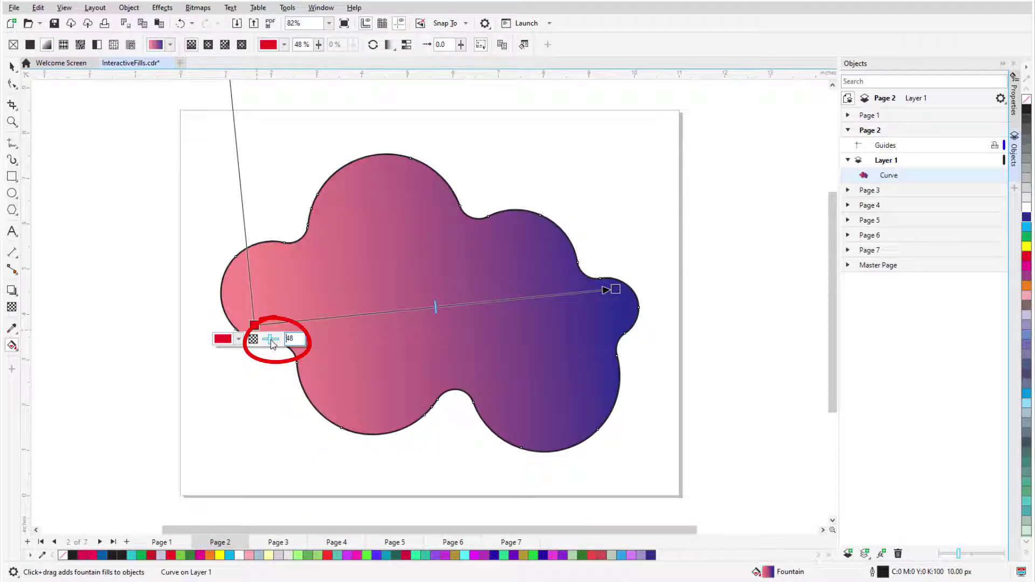
drag(272, 344, 264, 341)
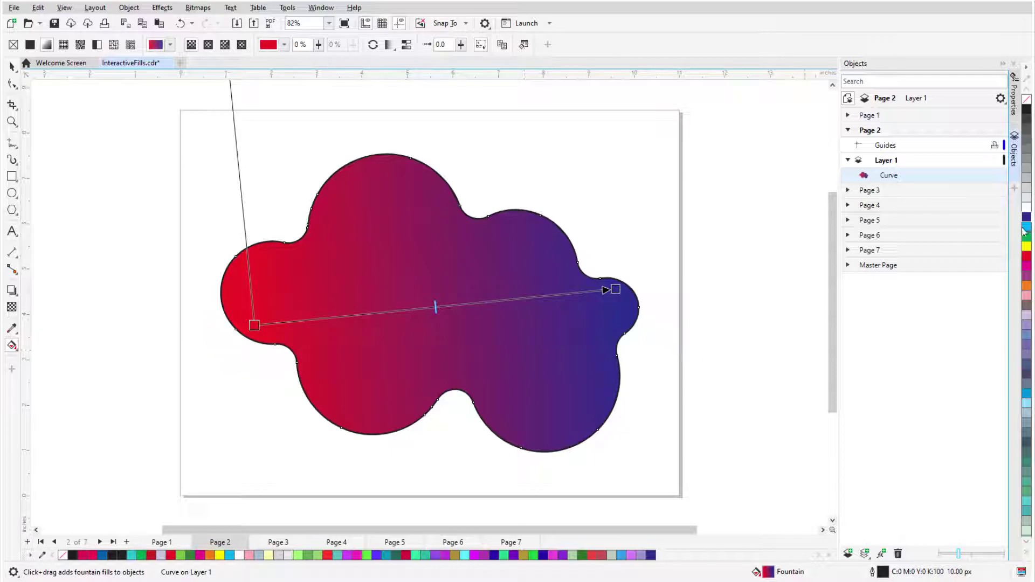
drag(1027, 232, 596, 374)
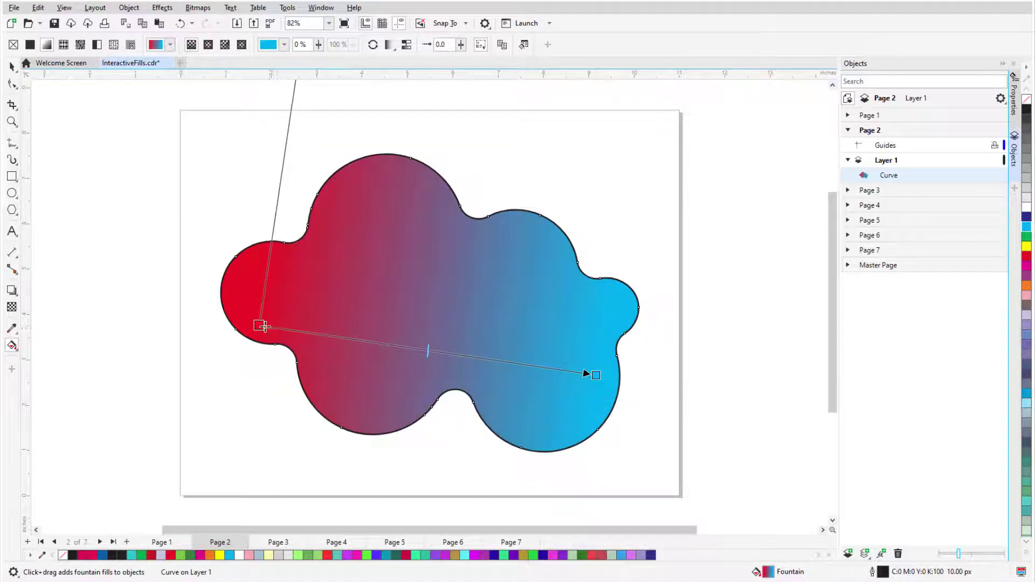
Step: Widen the red area, shift the transition left, and tilt the gradient diagonally
drag(263, 326, 342, 347)
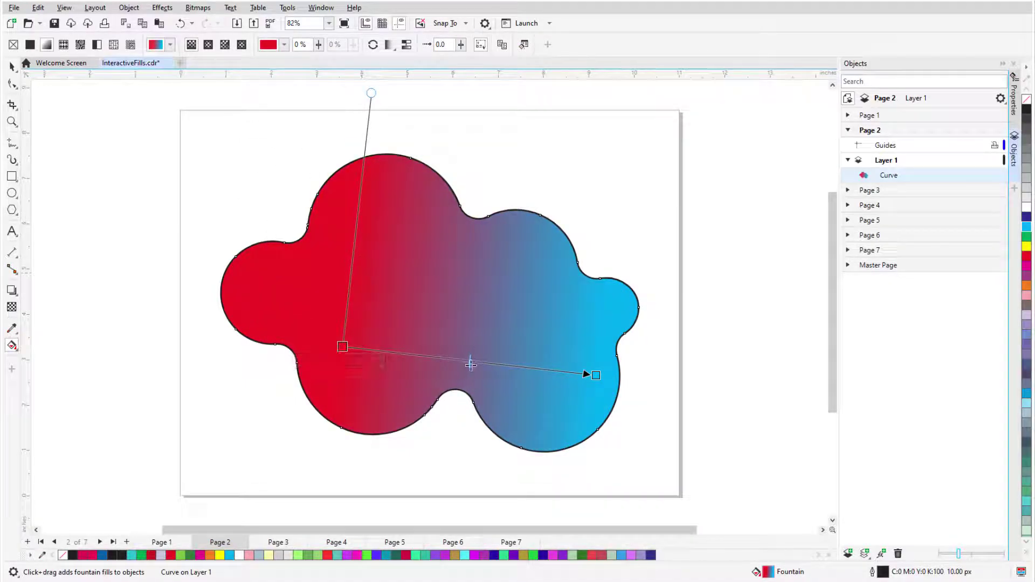
drag(470, 365, 428, 362)
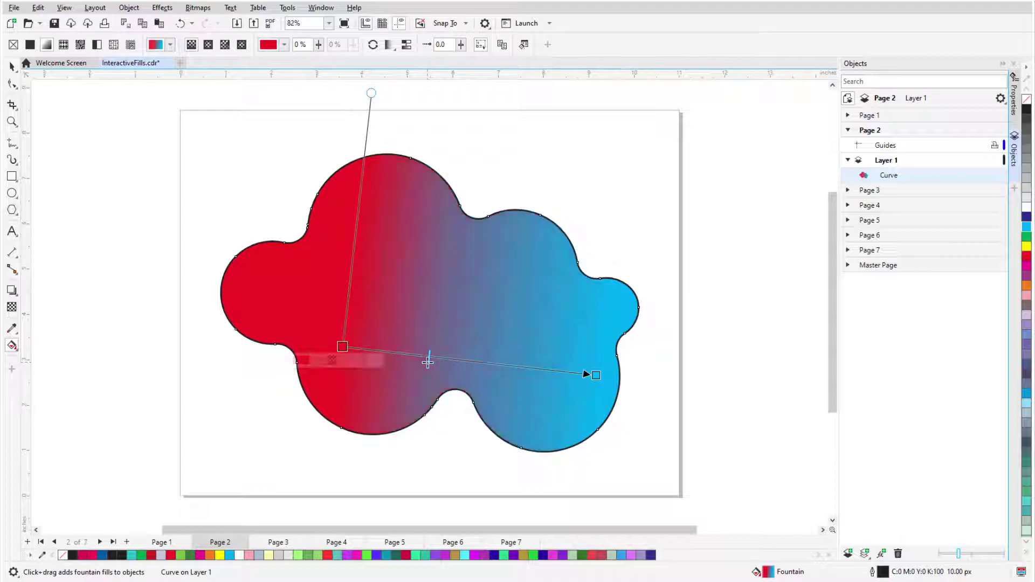
drag(371, 92, 372, 118)
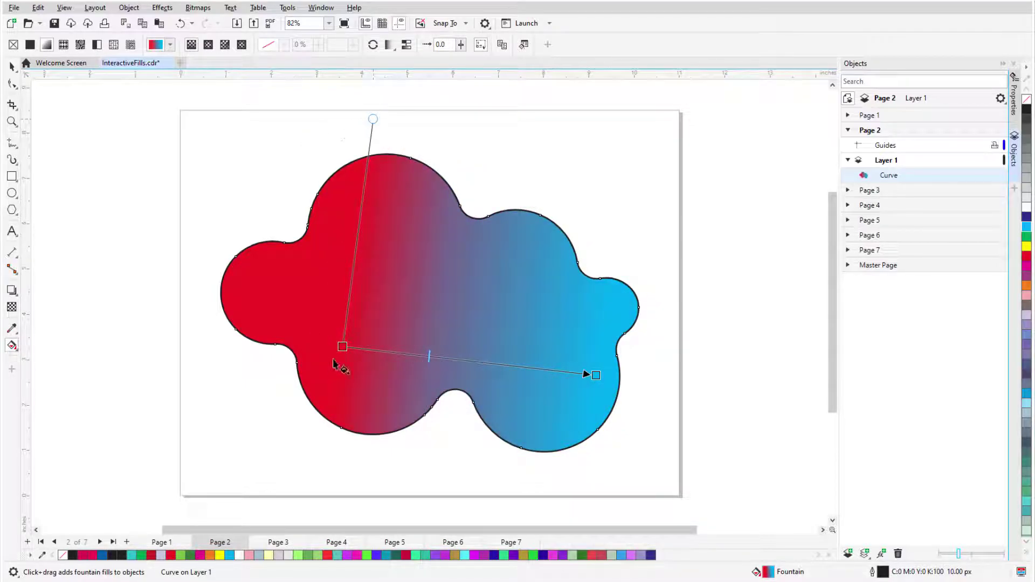
Step: Add yellow, navy and teal stops, slide them left (yellow to 66%), then delete navy
drag(341, 347, 259, 300)
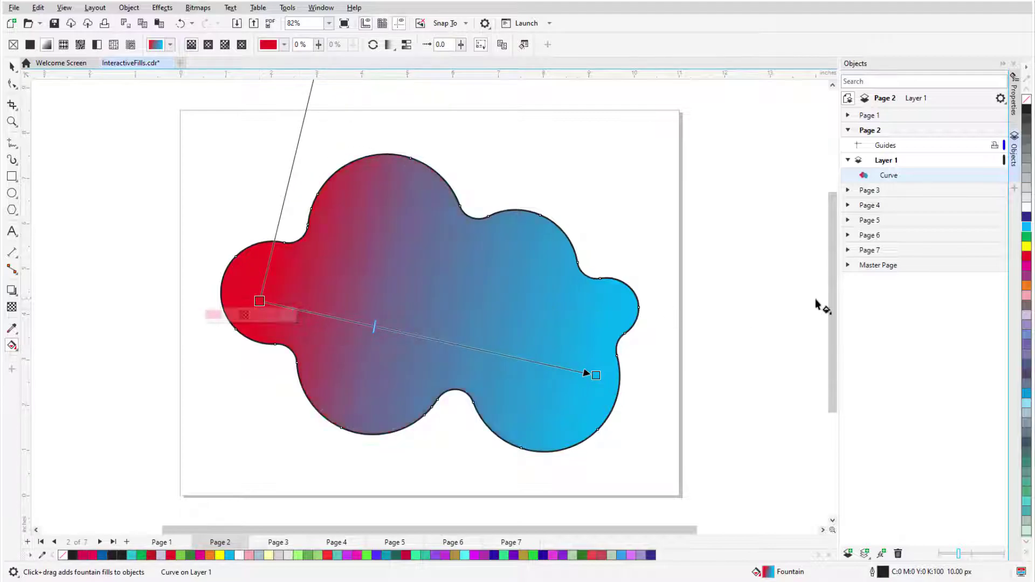
drag(1030, 252, 557, 367)
drag(1027, 217, 474, 349)
drag(1026, 511, 323, 315)
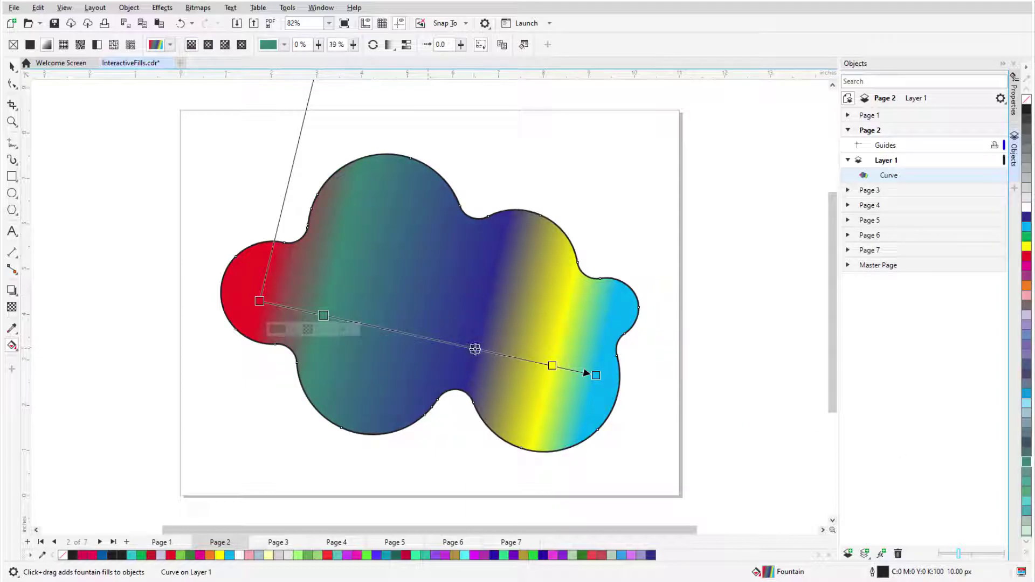
drag(474, 349, 407, 334)
drag(553, 366, 481, 351)
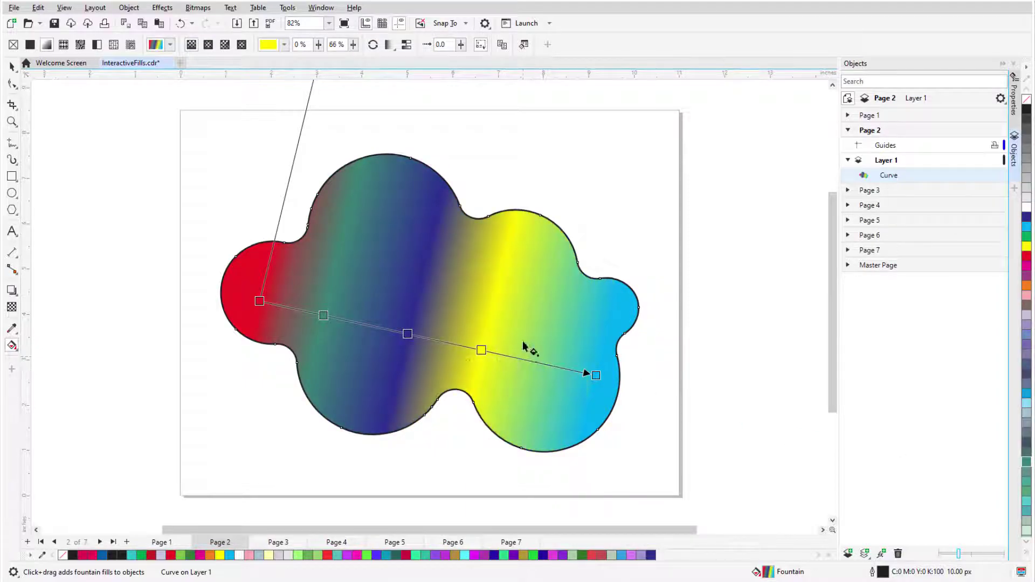
double_click(407, 334)
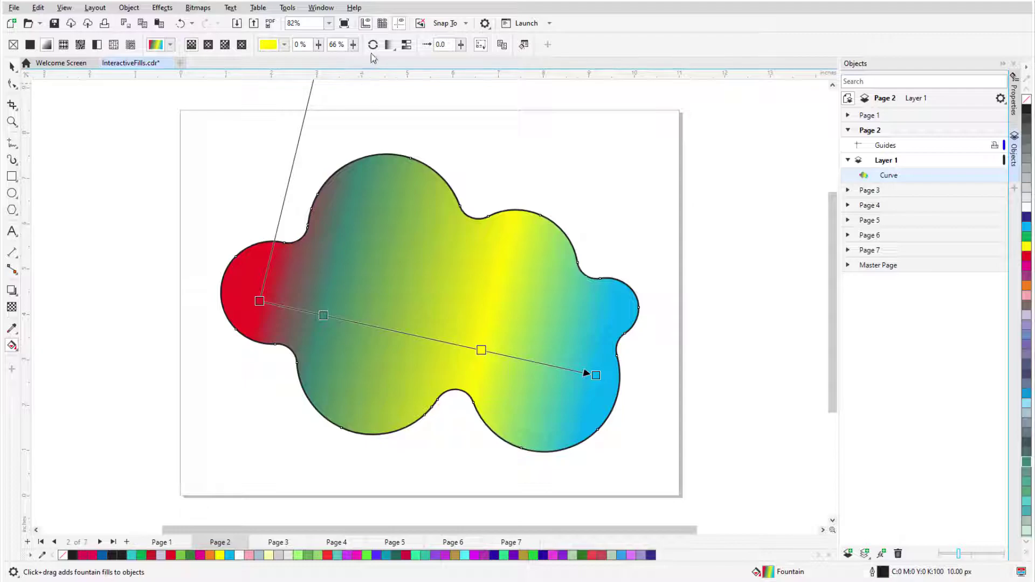
Step: Reverse the gradient and set it to repeat and mirror over a shortened vector
click(372, 45)
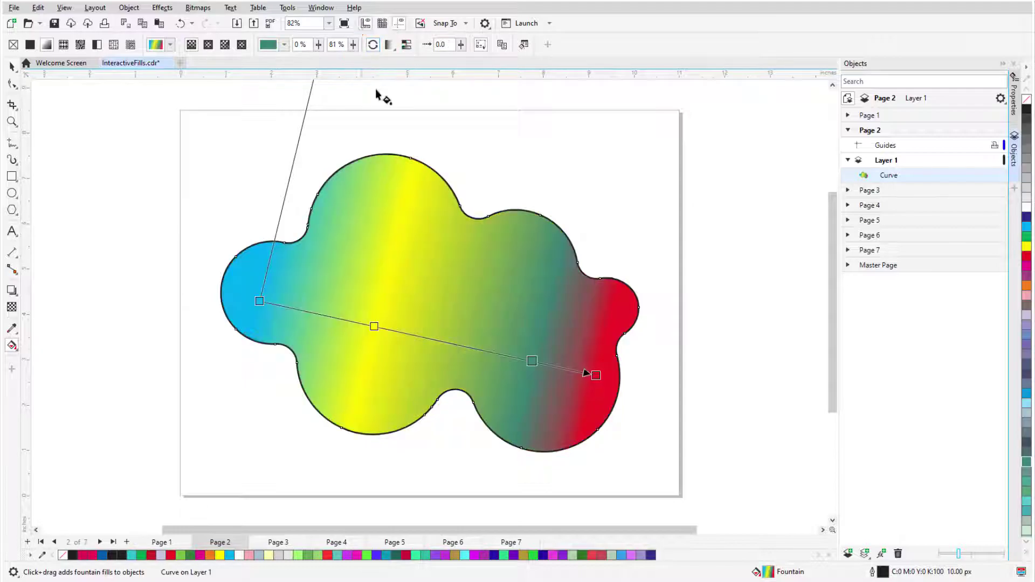
click(389, 44)
click(412, 86)
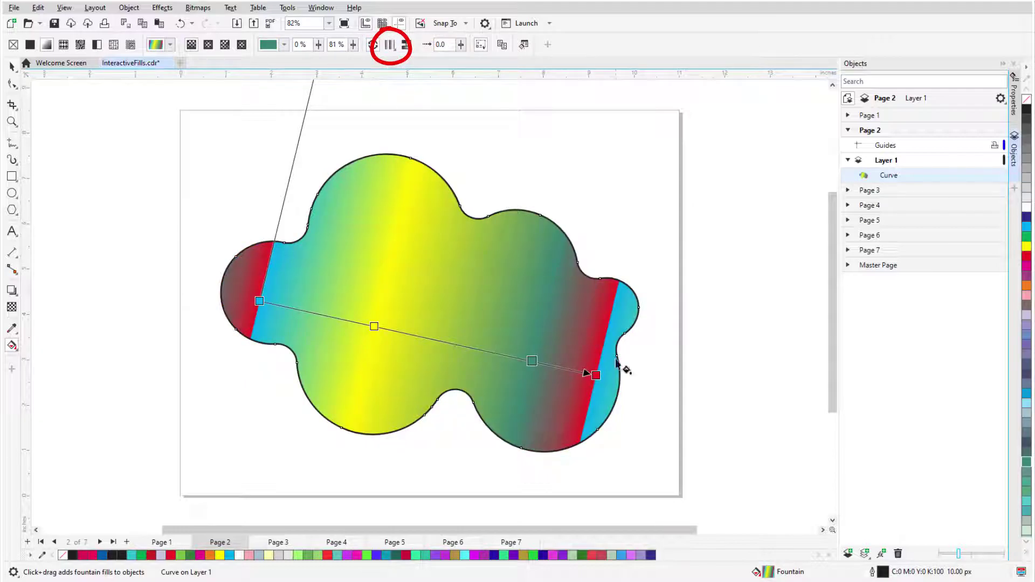
drag(595, 375, 411, 341)
click(390, 44)
click(412, 72)
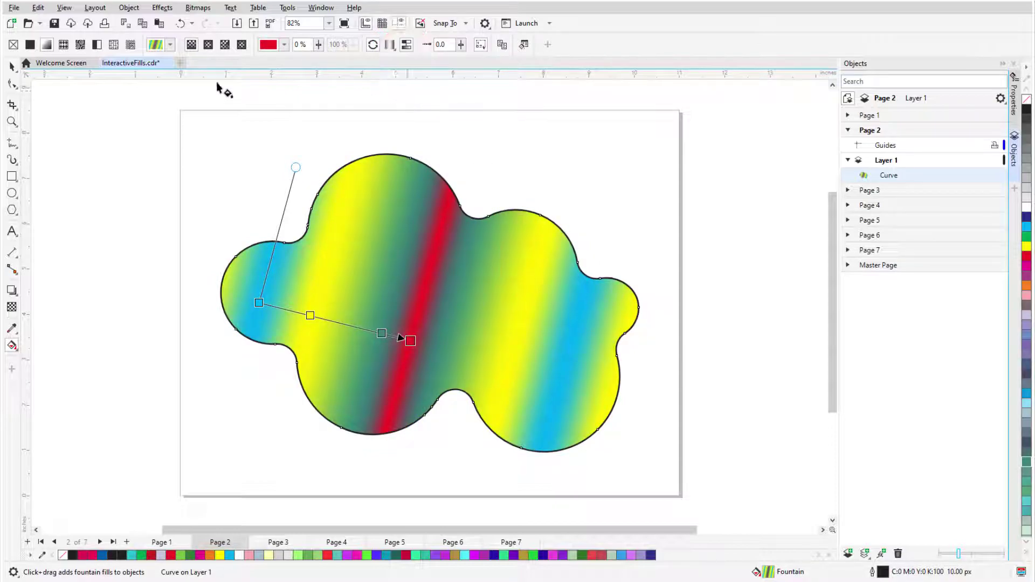
Step: Try an elliptical fill with a moved, widened centre, then conical, ending on rectangular
click(208, 45)
click(334, 322)
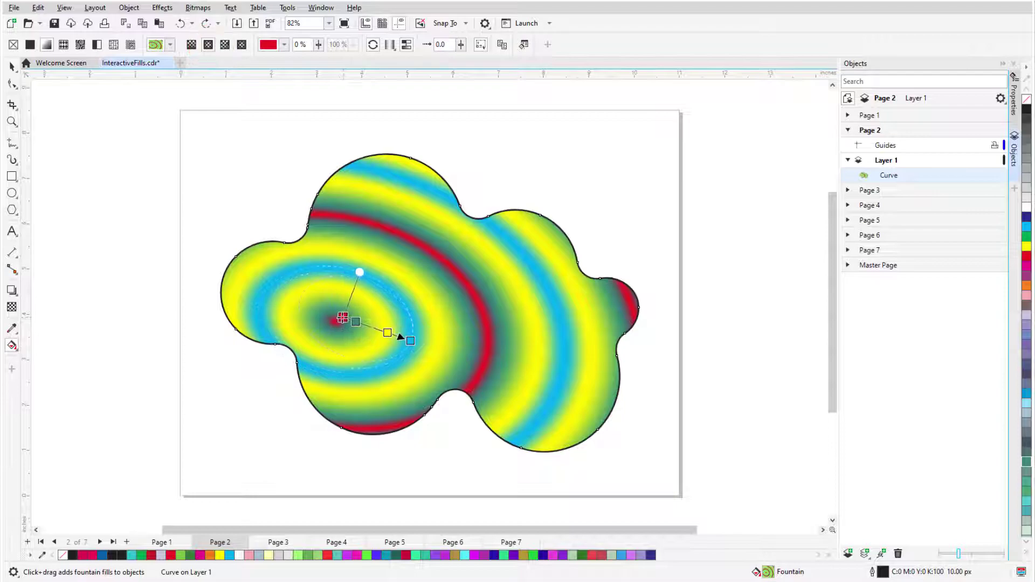
drag(335, 322, 378, 298)
drag(410, 341, 510, 330)
click(225, 45)
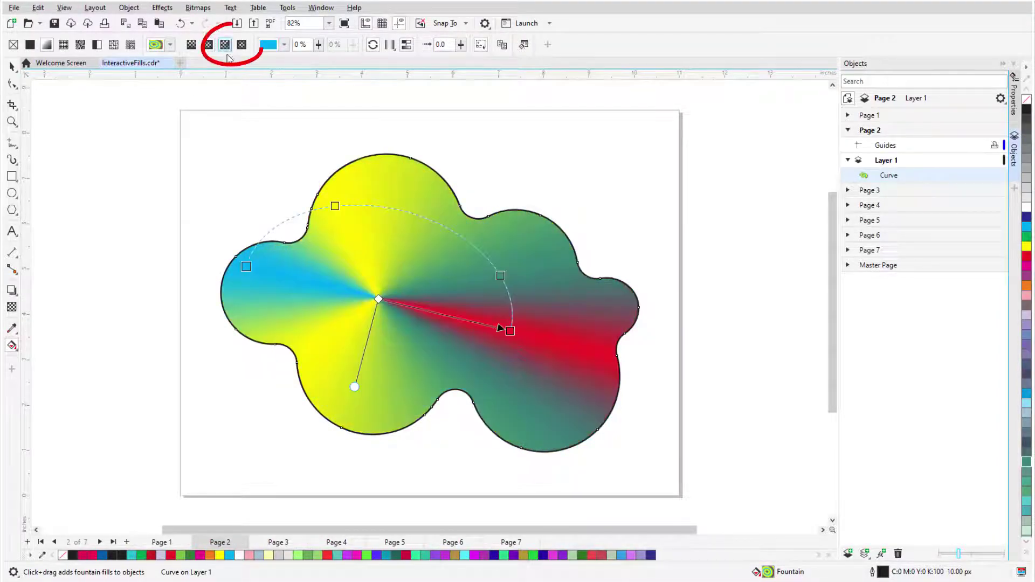
click(242, 45)
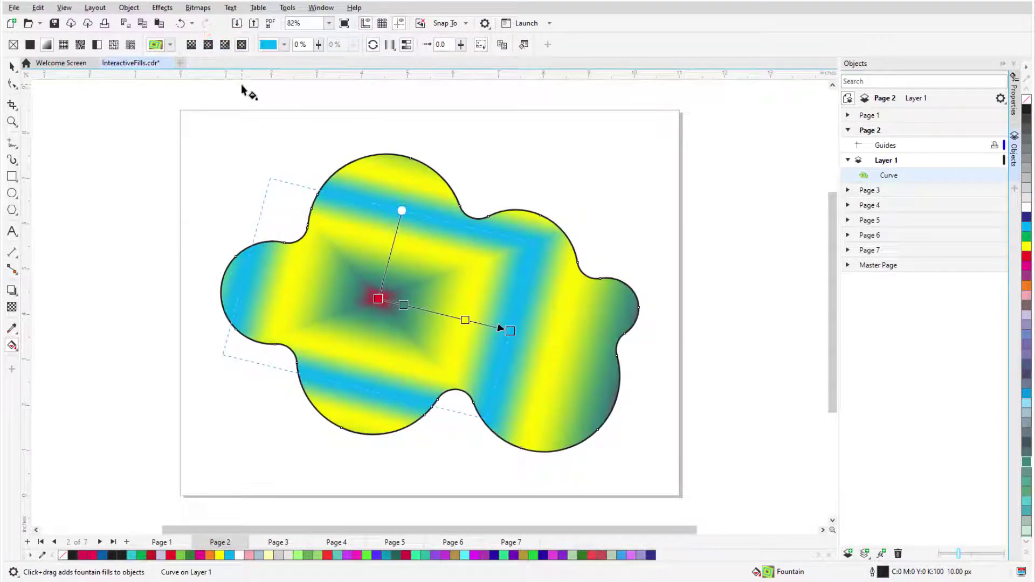
Step: Apply the first dark-blue preset fountain fill, angle it diagonally, and browse Get More collections
click(171, 45)
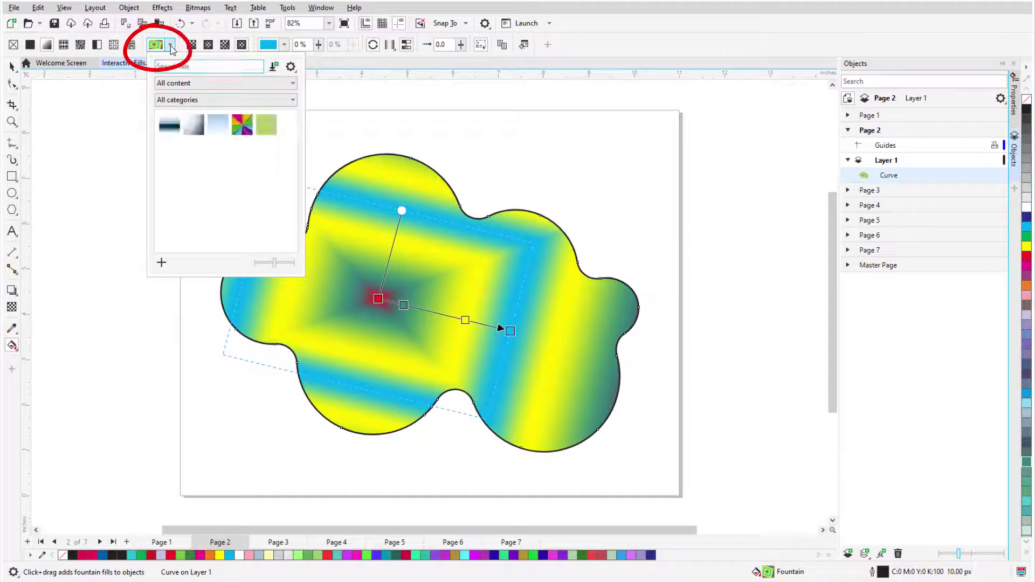
click(169, 126)
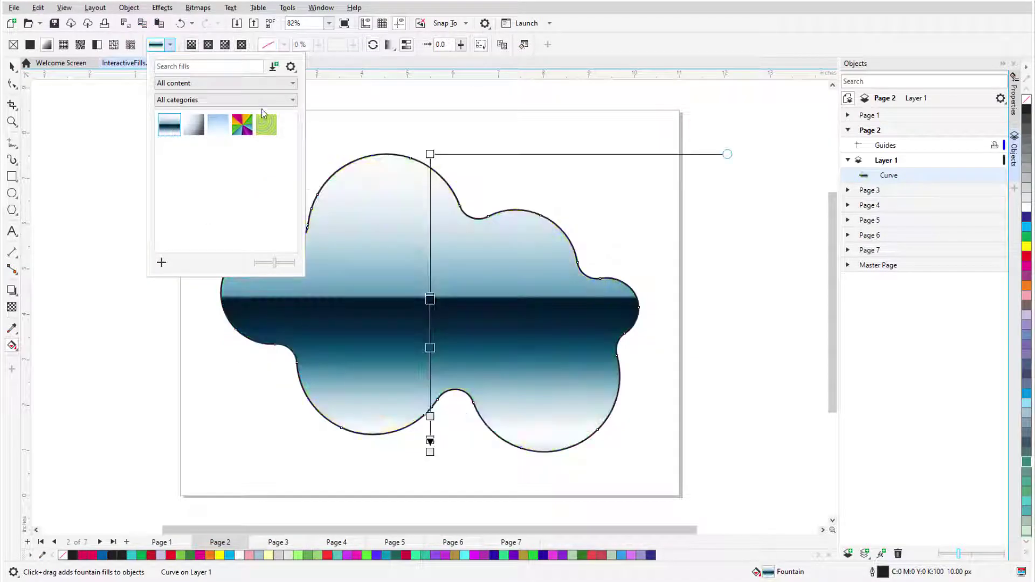
drag(429, 154, 278, 299)
drag(430, 452, 558, 333)
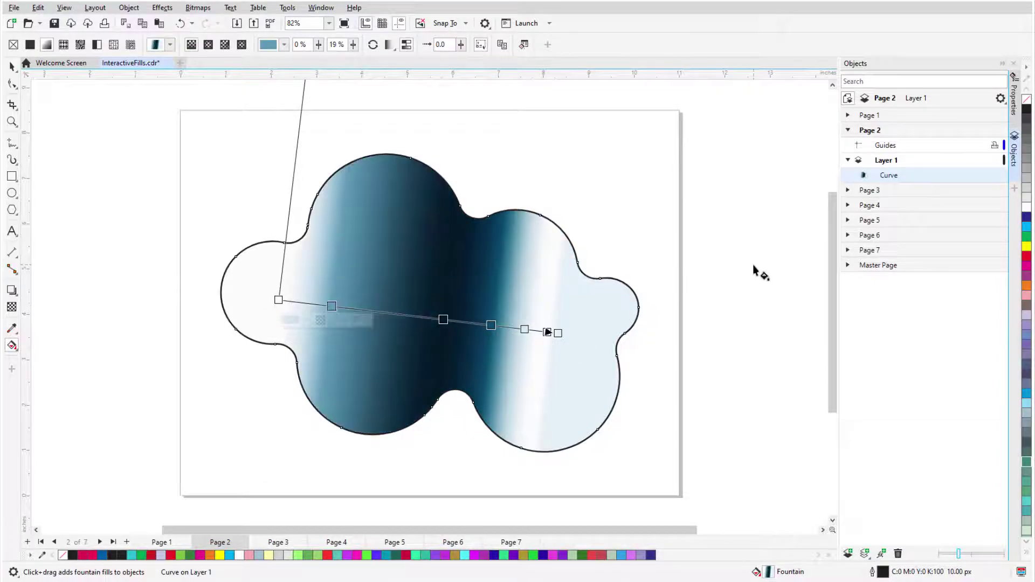
click(169, 45)
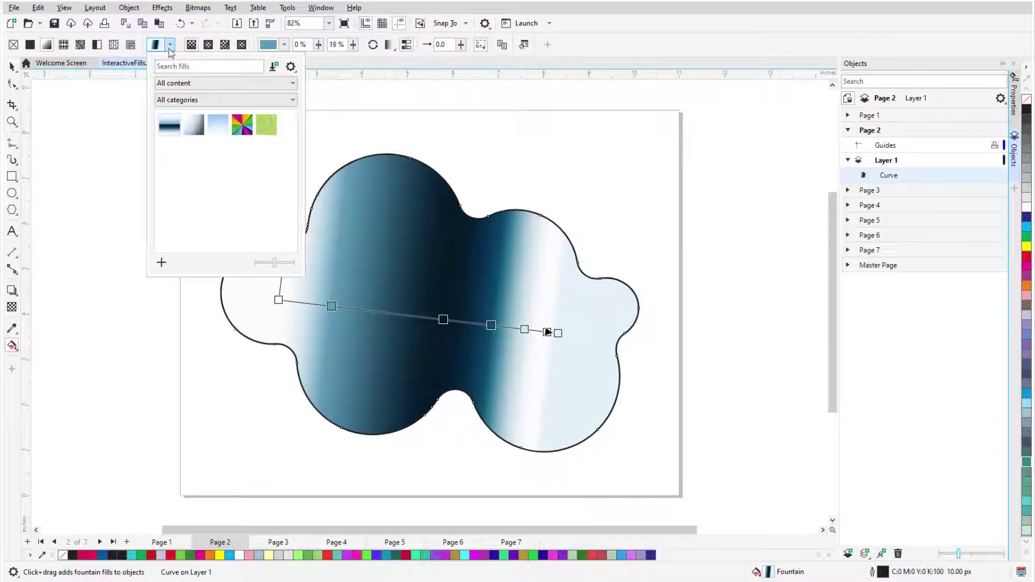
click(274, 66)
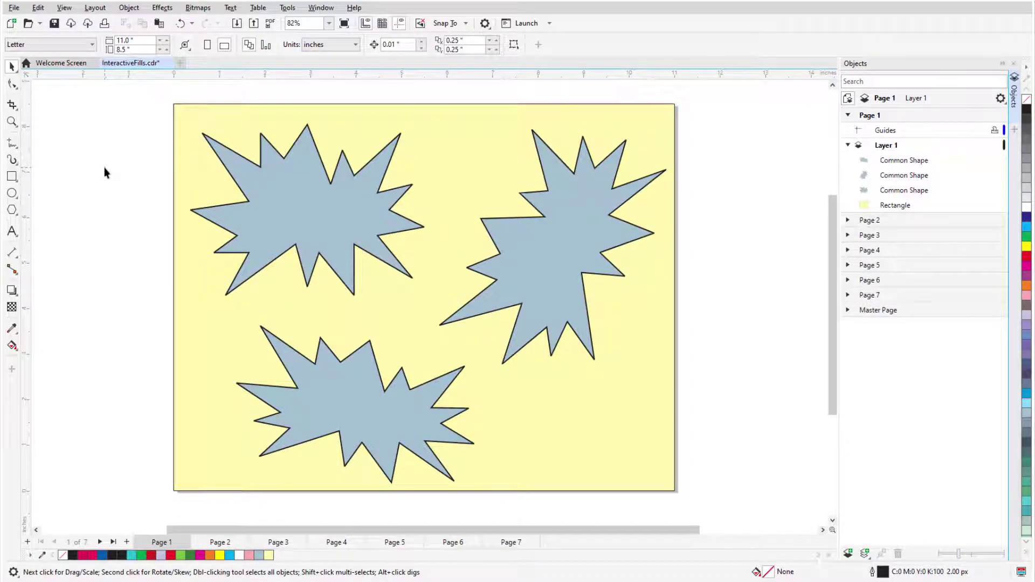
Step: Give the top-left and right starbursts the blue Bokeh Offset vector pattern, scaled down
click(282, 206)
shift+click(529, 243)
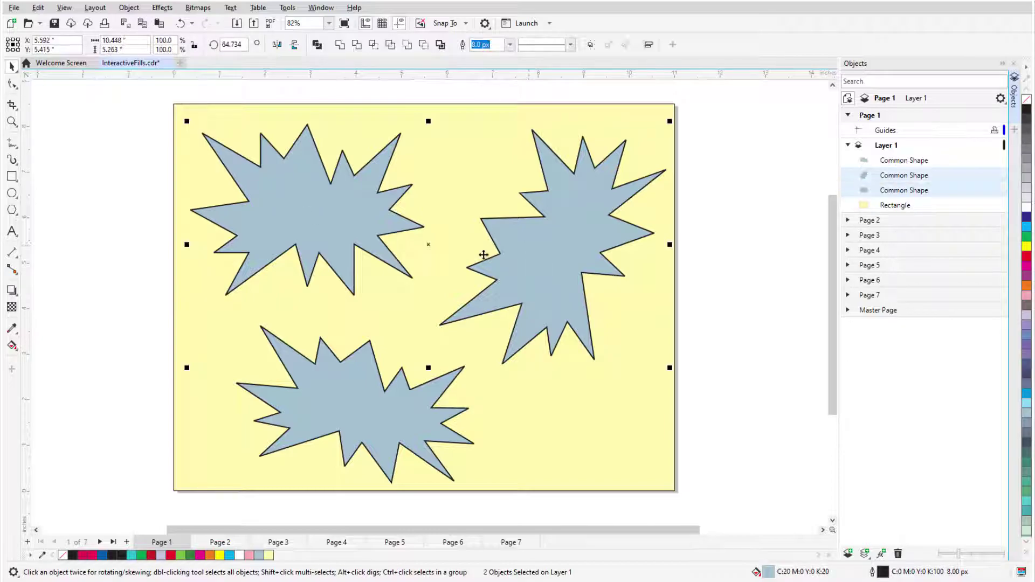
click(11, 345)
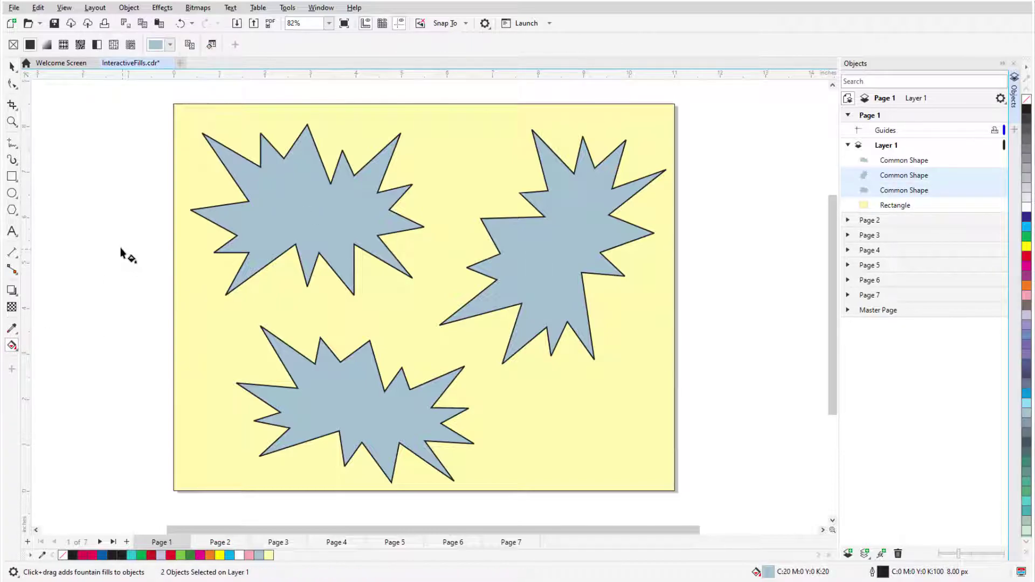
click(69, 47)
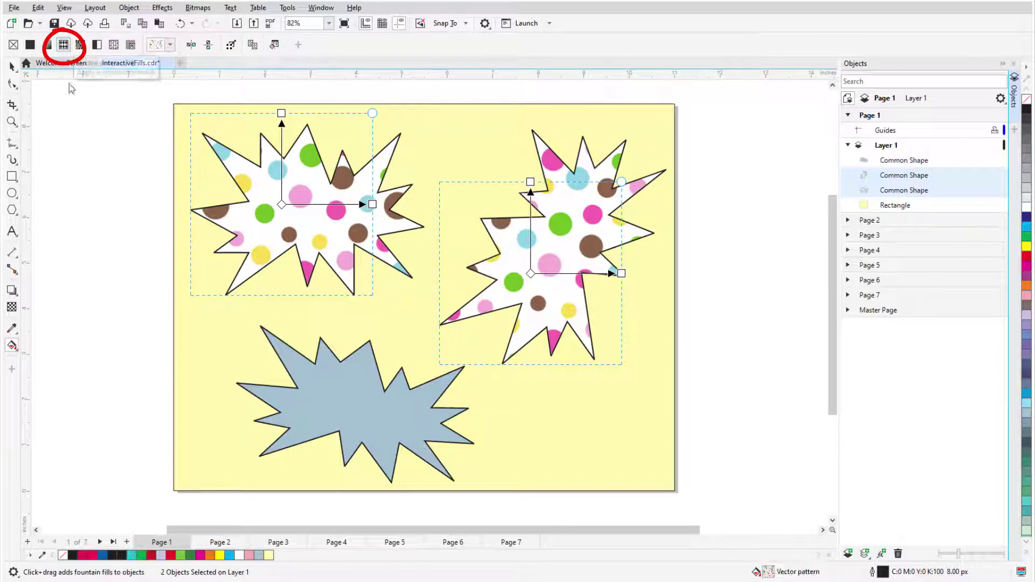
click(170, 45)
click(171, 126)
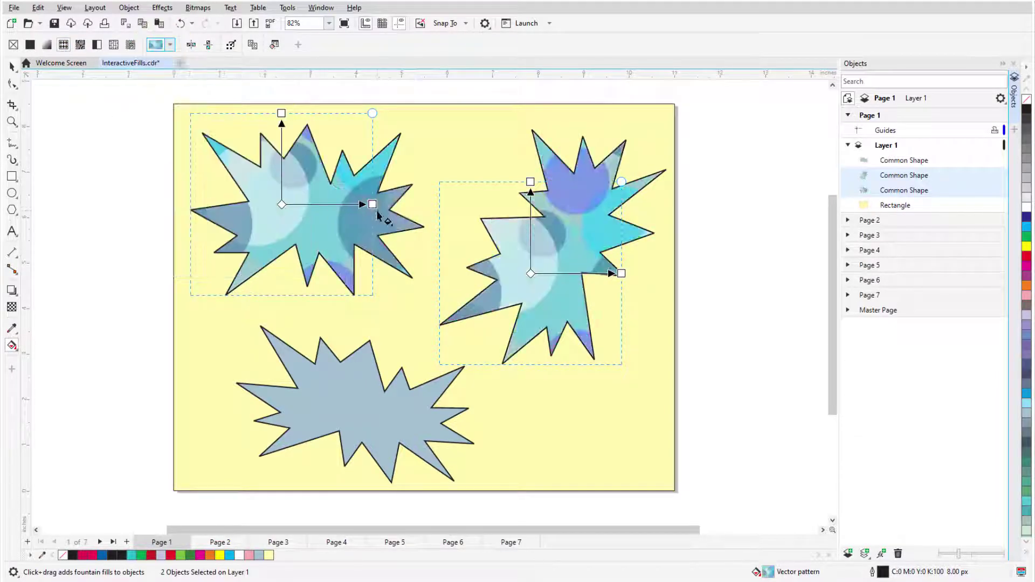
drag(372, 204, 320, 185)
drag(621, 273, 560, 307)
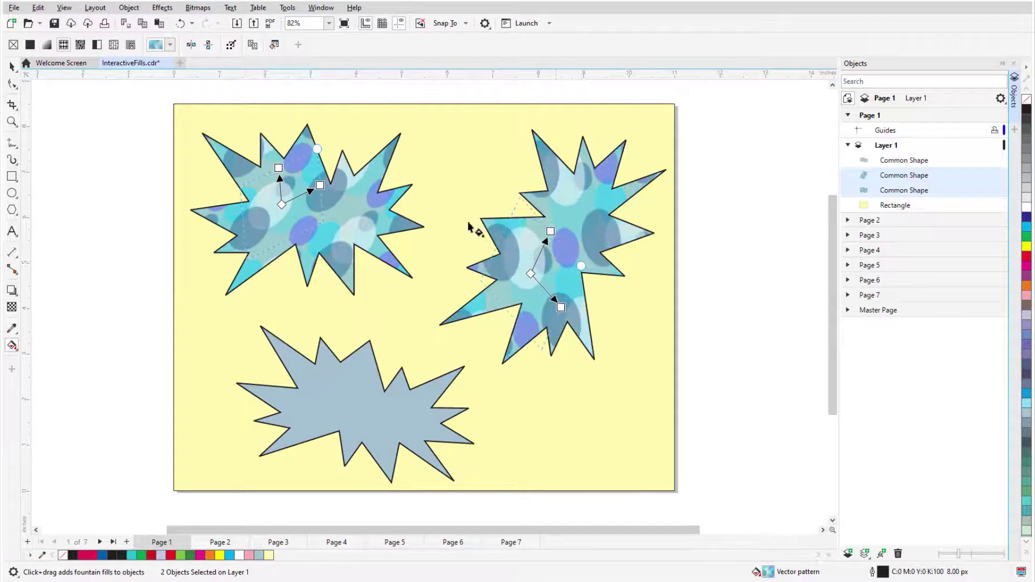
Step: Mirror the pattern tiles horizontally and vertically, then review and accept the Edit Fill settings
click(191, 45)
click(208, 45)
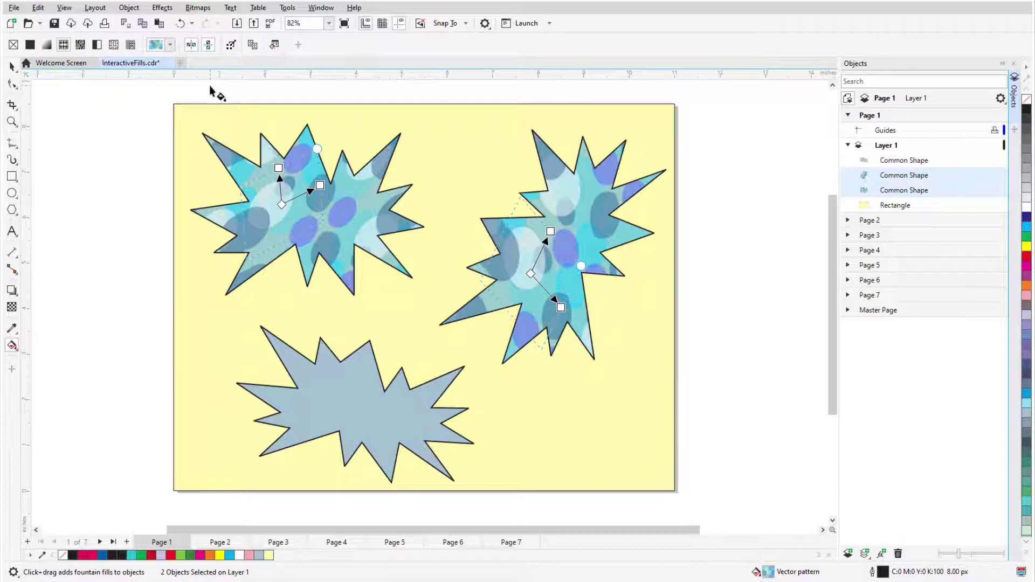
click(275, 44)
drag(447, 127, 640, 104)
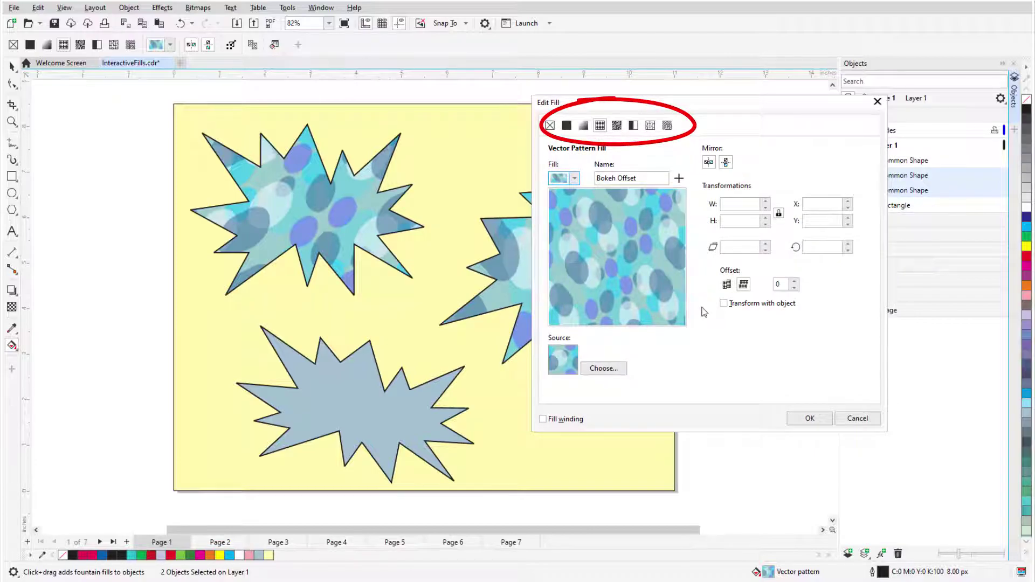
click(803, 421)
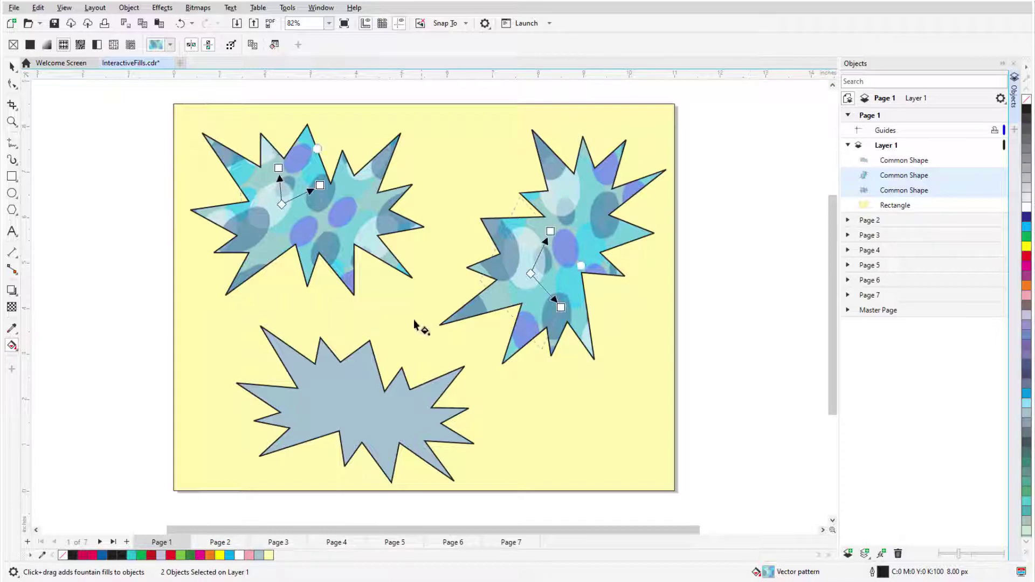
Step: Copy the top-left starburst's vector pattern fill onto the bottom starburst
click(352, 387)
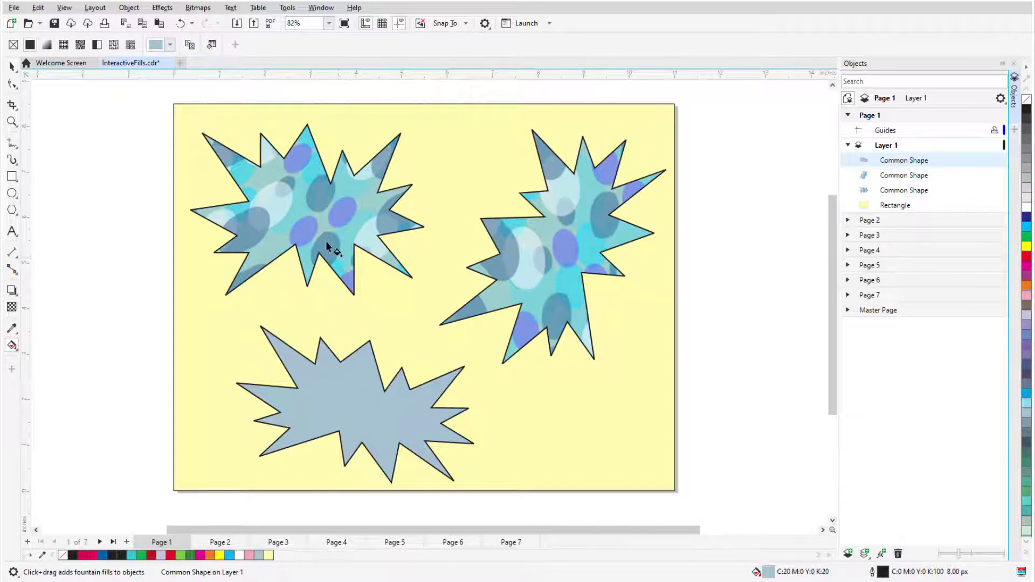
click(191, 46)
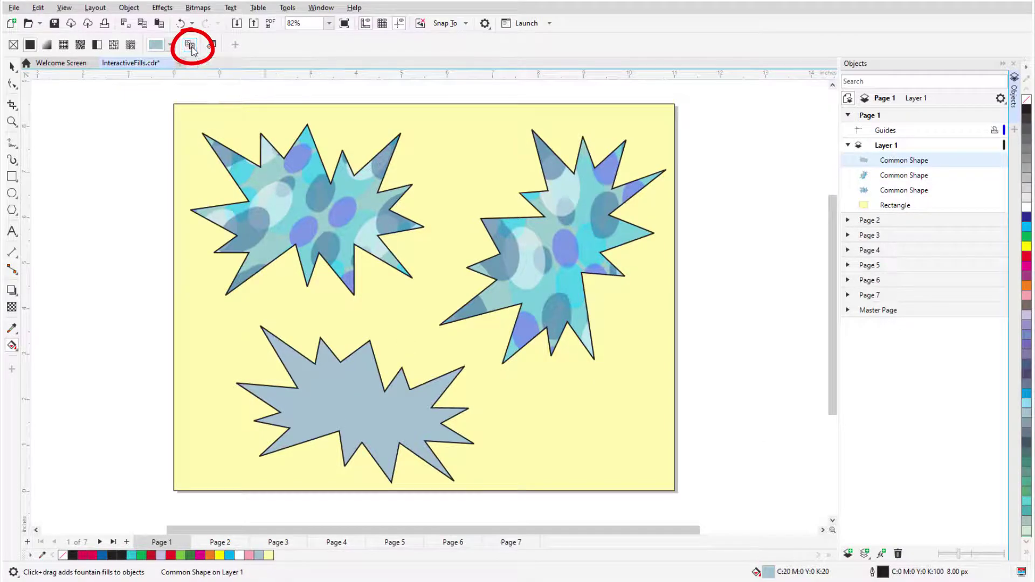
click(326, 199)
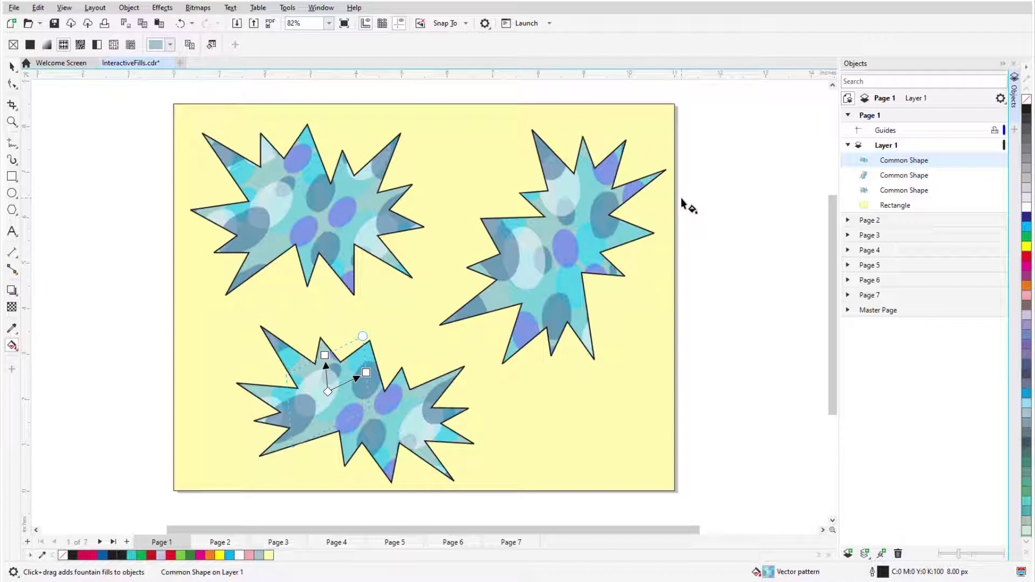
Step: Open the Properties docker to show the bottom starburst's vector pattern fill, rotated 26.5°
click(321, 7)
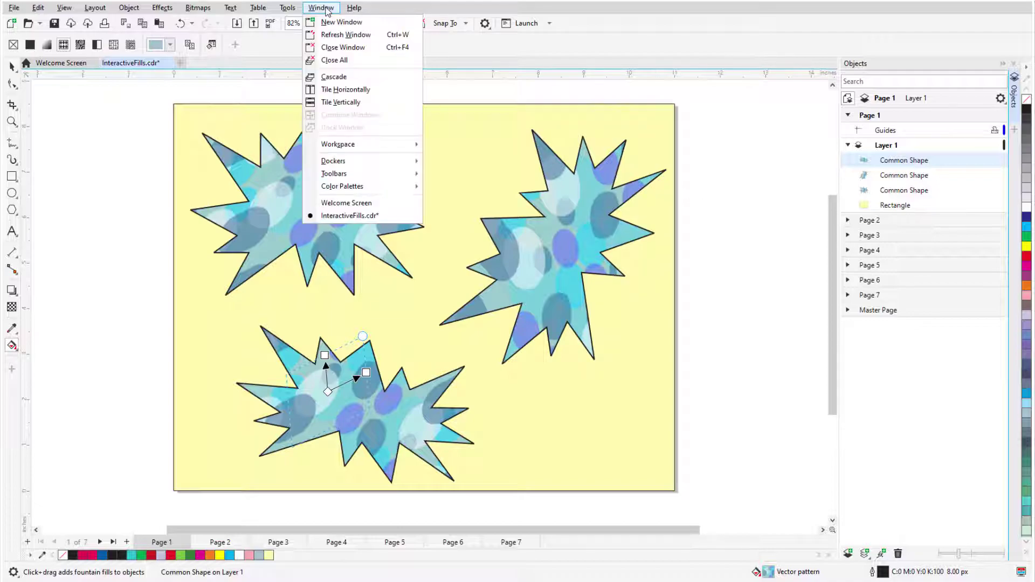
mouse_move(365, 161)
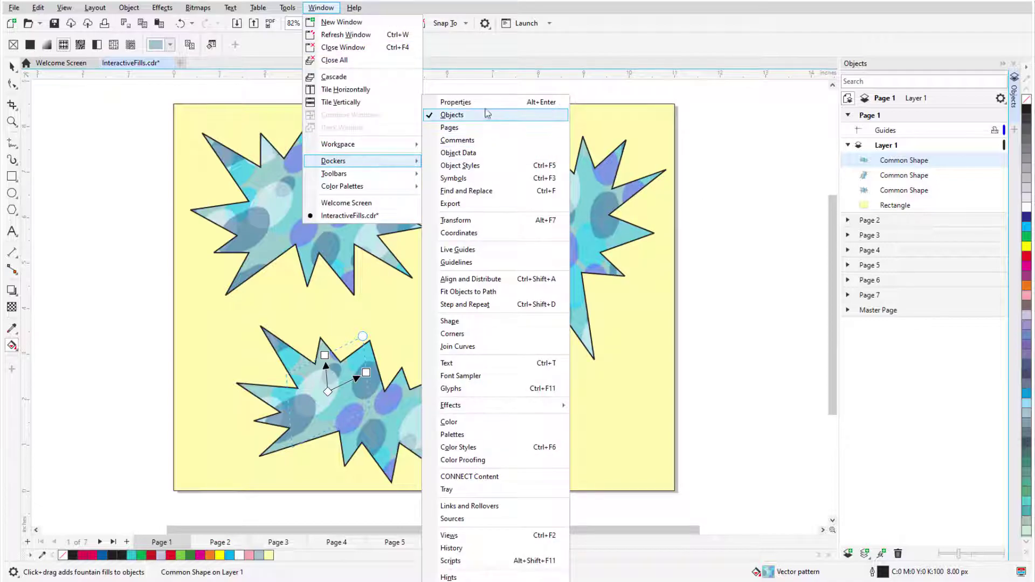
click(455, 102)
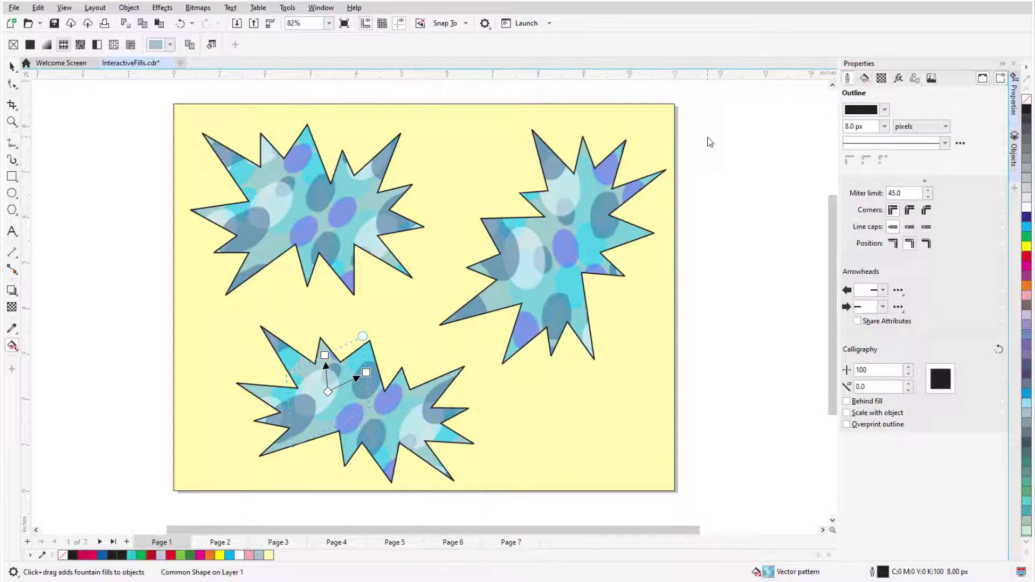
click(864, 80)
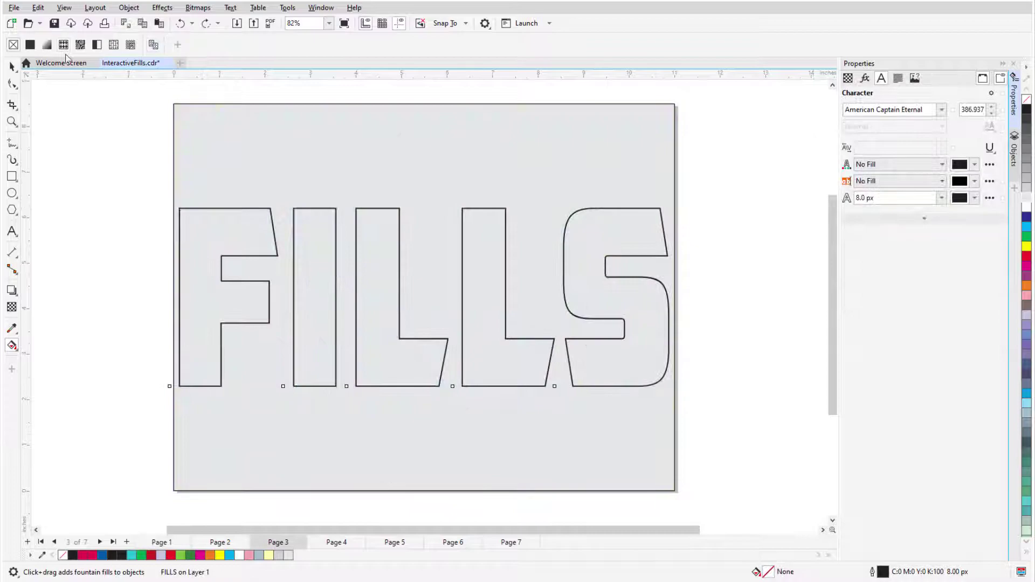
Step: Fill the FILLS lettering with the Candy Hearts bitmap pattern
click(80, 44)
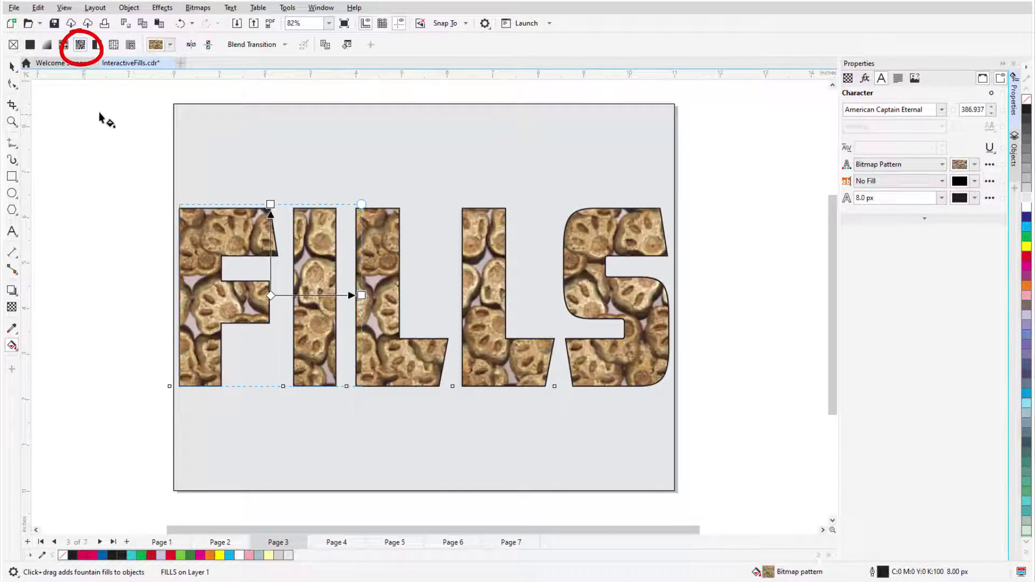
click(169, 44)
click(267, 222)
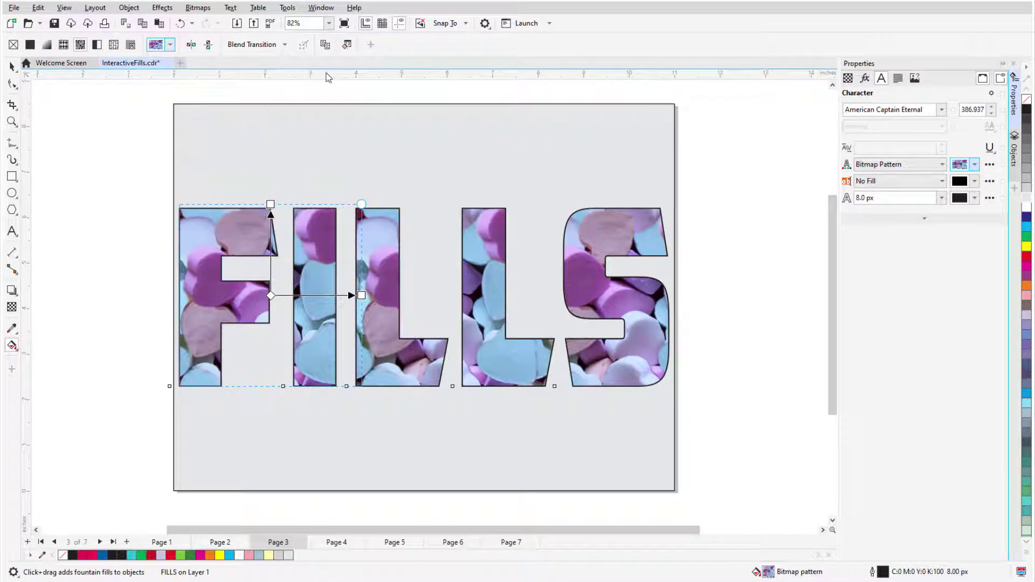
click(346, 44)
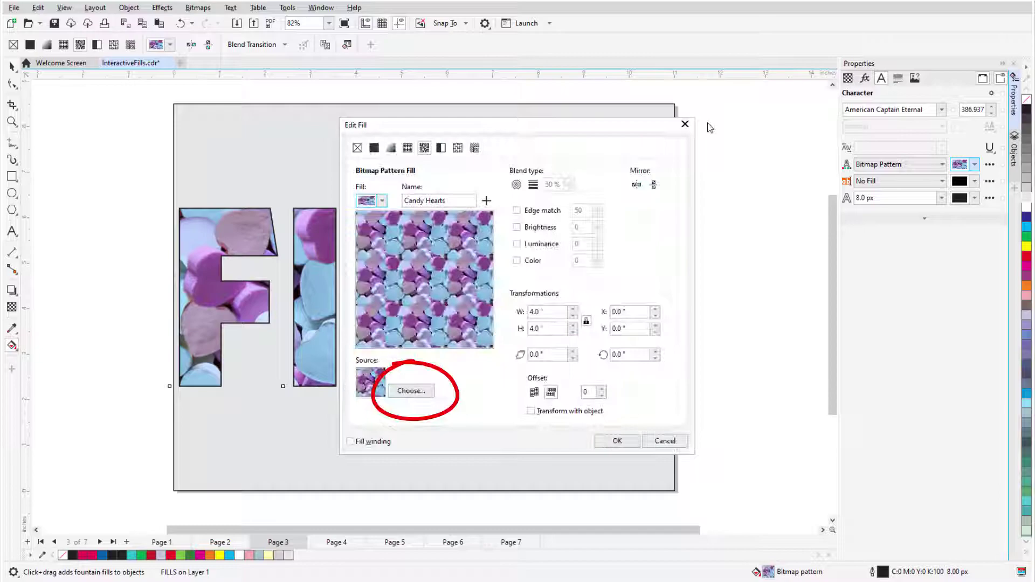
Step: Switch the lettering to a two-colour flower pattern skewed across the letters
click(685, 124)
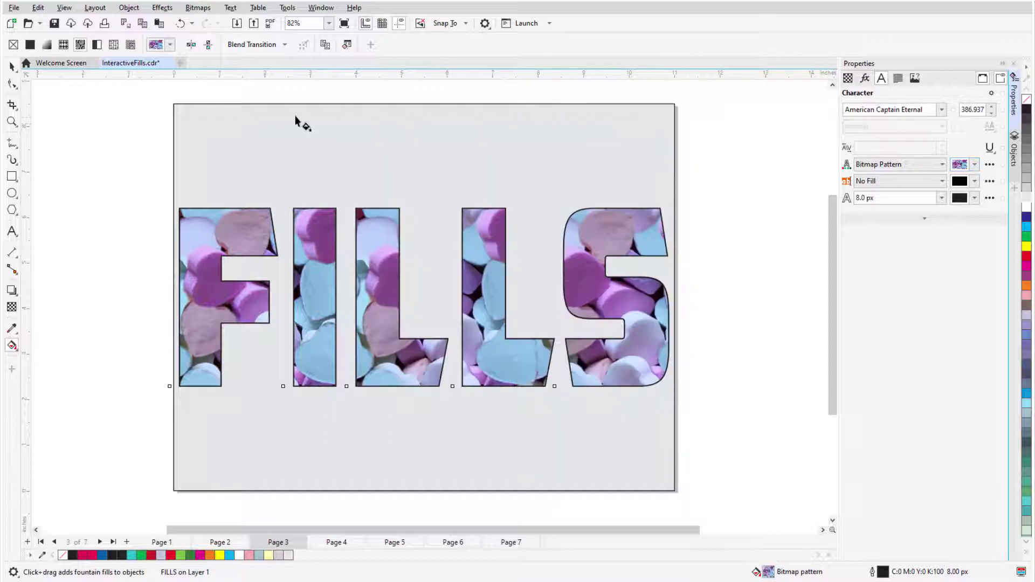
click(97, 45)
drag(360, 296, 359, 270)
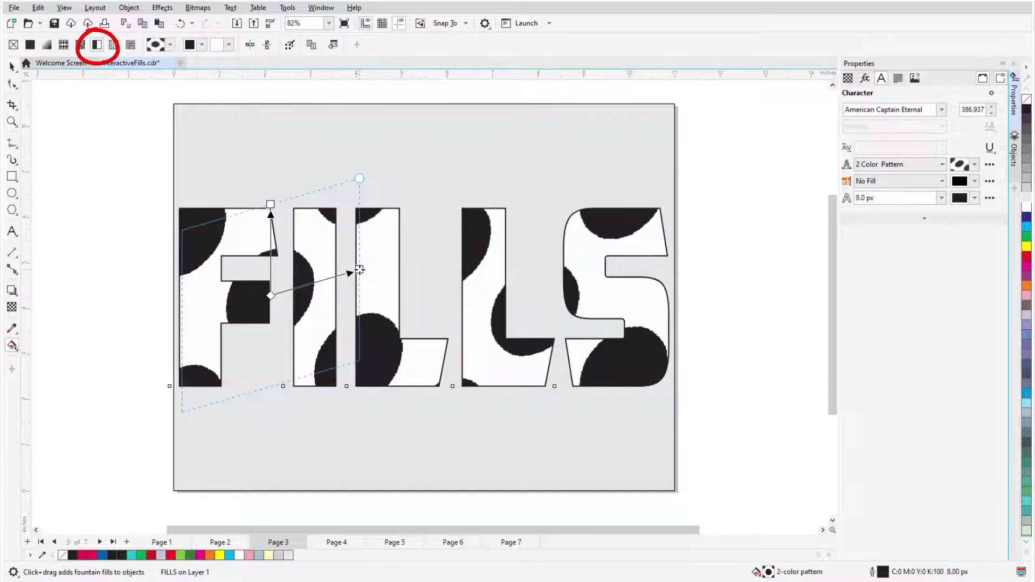
click(170, 44)
click(303, 173)
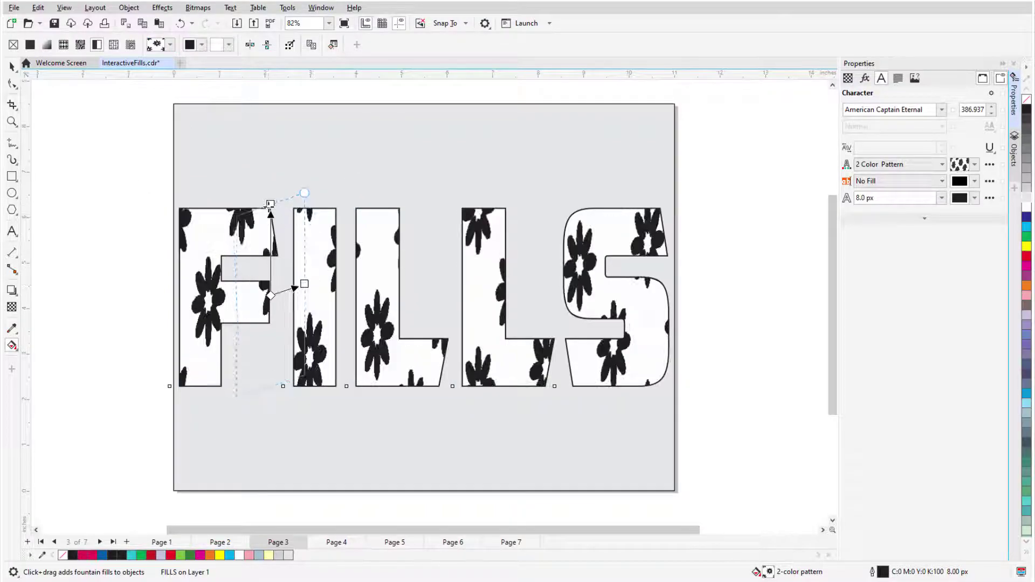
Step: Colour the flower pattern deep blue on a yellow background
click(202, 45)
click(265, 184)
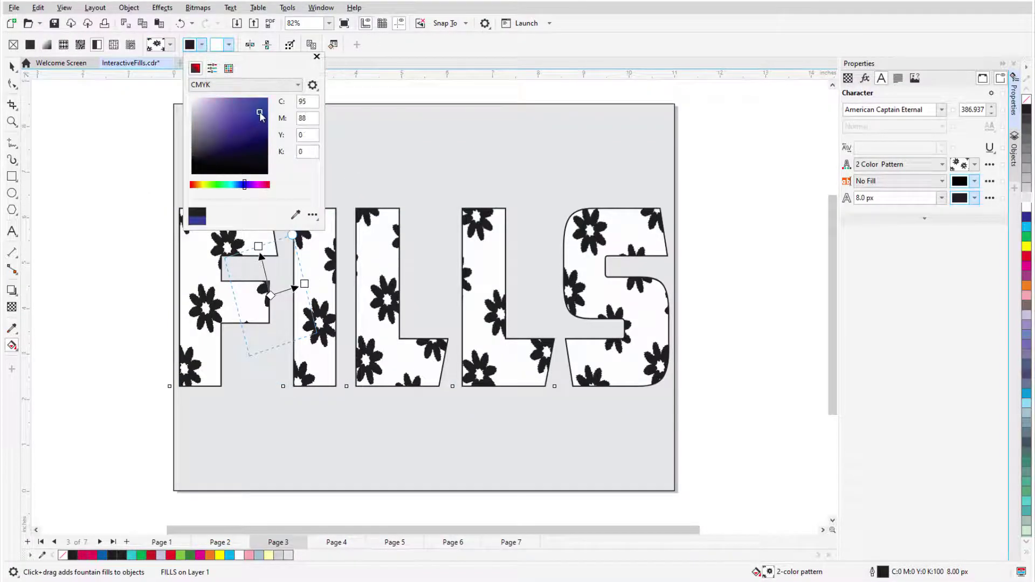
click(229, 46)
click(229, 45)
click(232, 185)
click(267, 102)
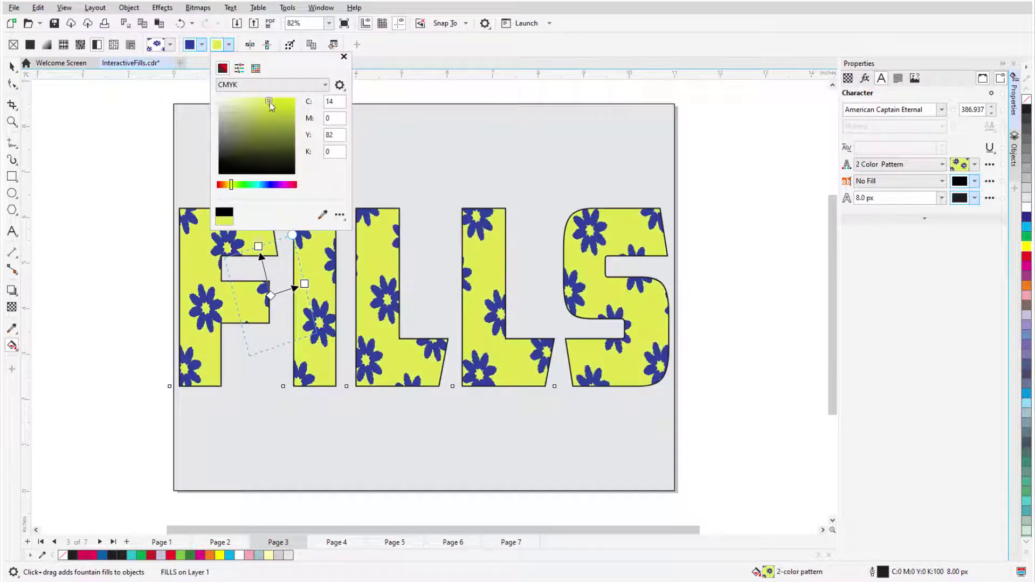
click(136, 134)
Step: Apply a rotated pink and green wavy texture, then switch to the Archimedes PostScript fill
click(113, 44)
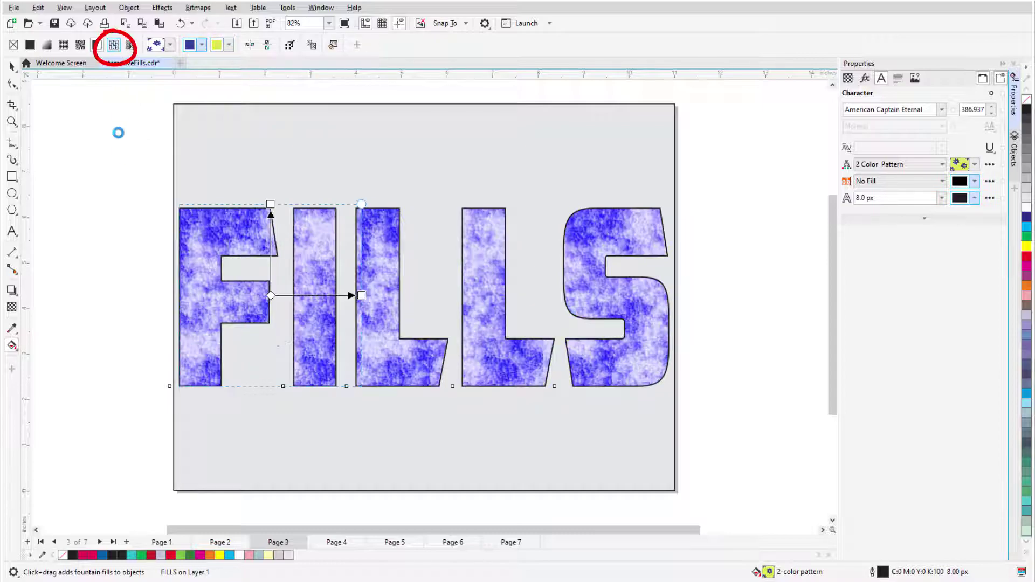
click(223, 44)
click(292, 138)
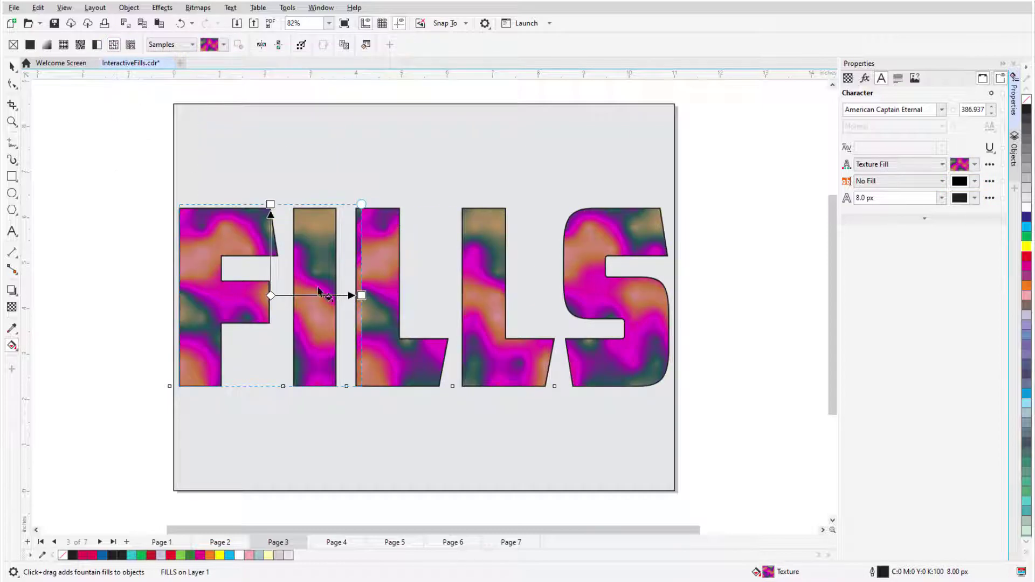
drag(360, 297, 321, 273)
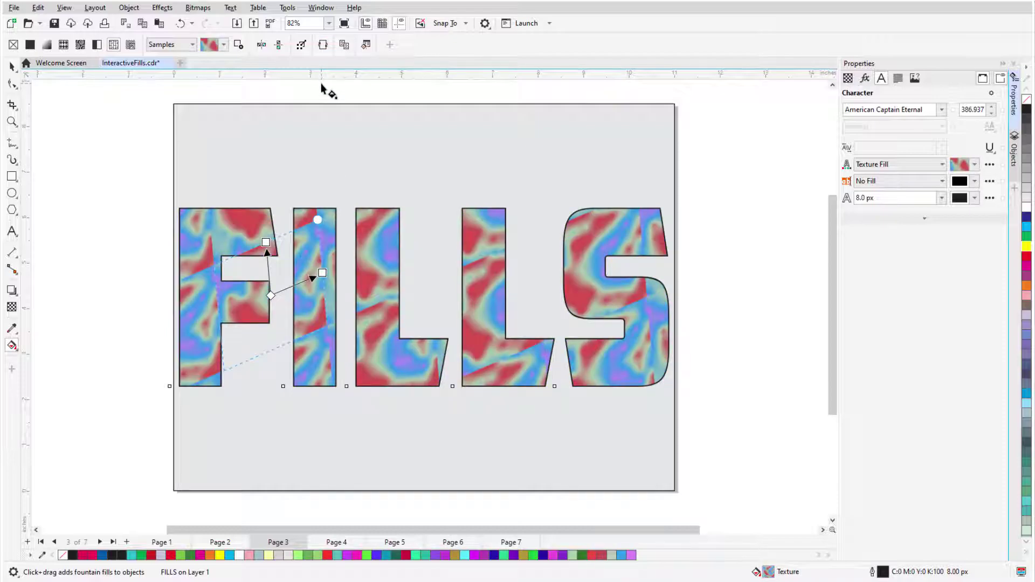
click(130, 44)
Step: Pick GreenLeaves, then choose the ColorCircles texture in the full PostScript fill settings
click(199, 45)
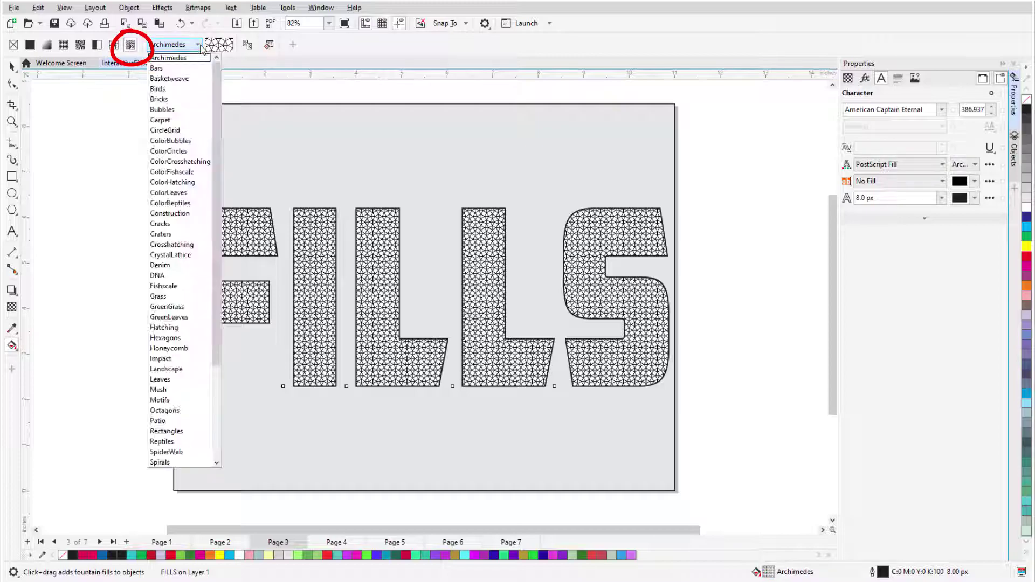
click(168, 317)
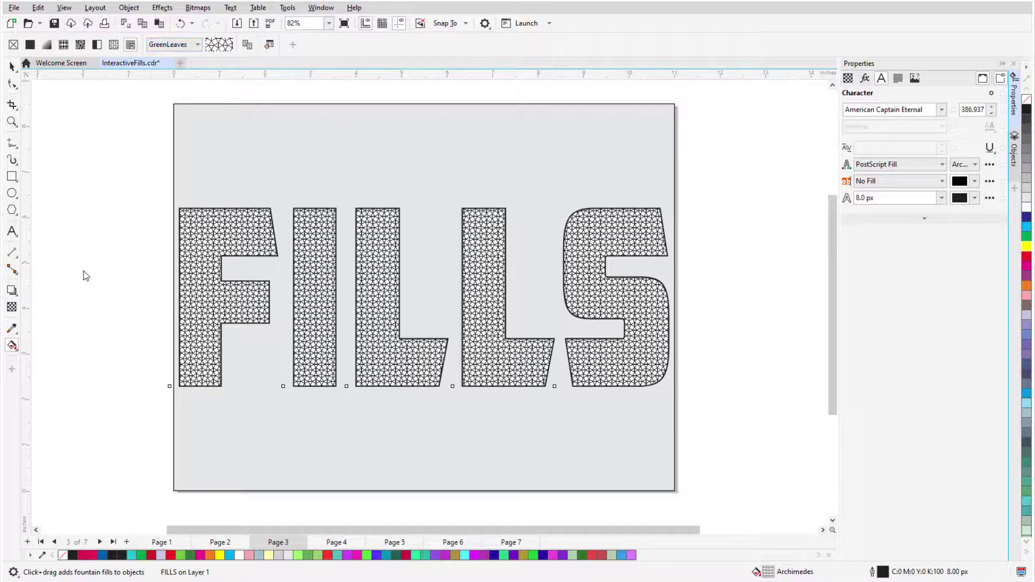
click(269, 44)
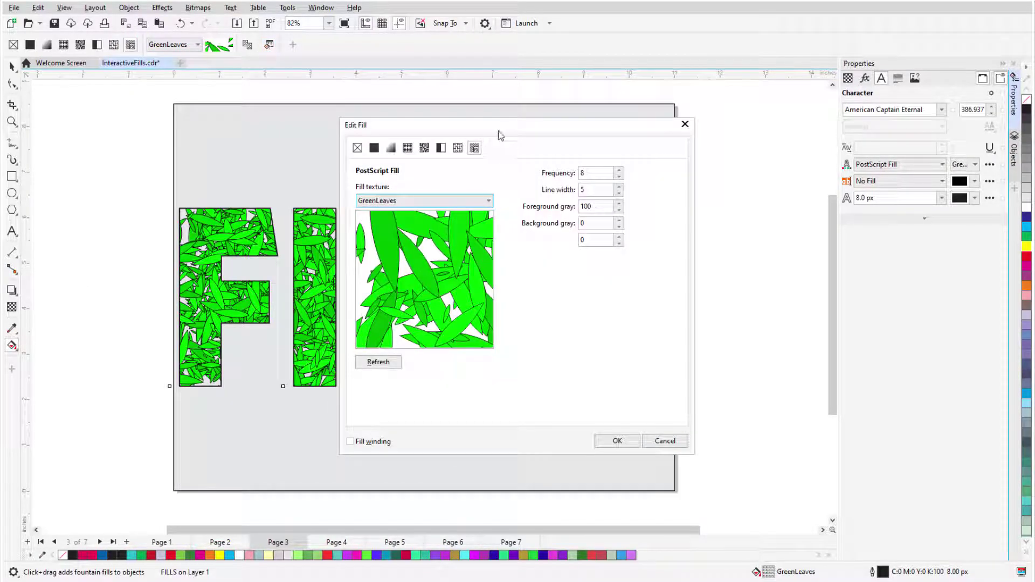
drag(498, 129, 735, 135)
click(725, 206)
scroll(658, 253, up, 6)
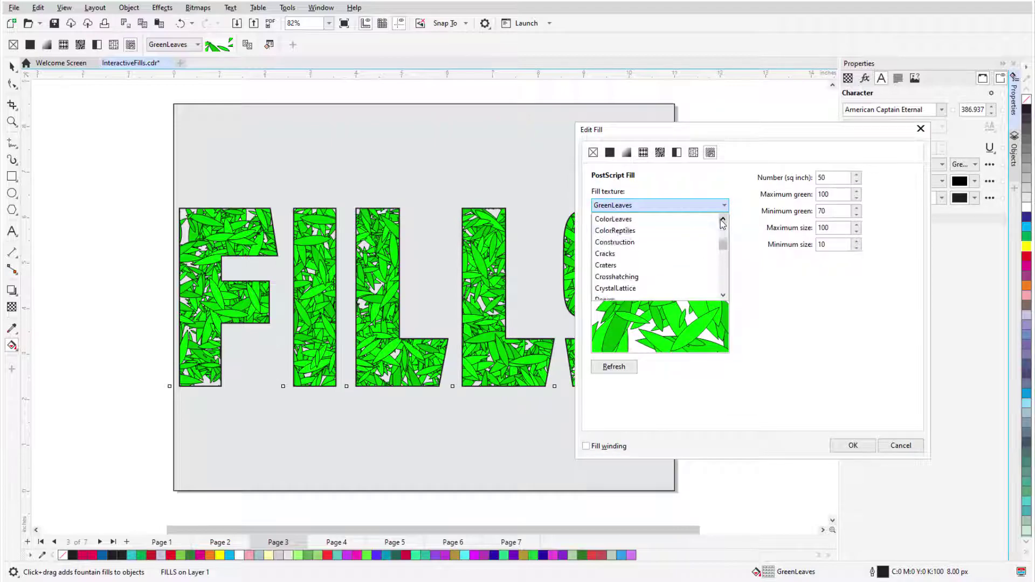
click(613, 230)
Step: Set ColorCircles to 50 per square inch, max size 450, min size 50, and accept
double_click(833, 178)
text(50)
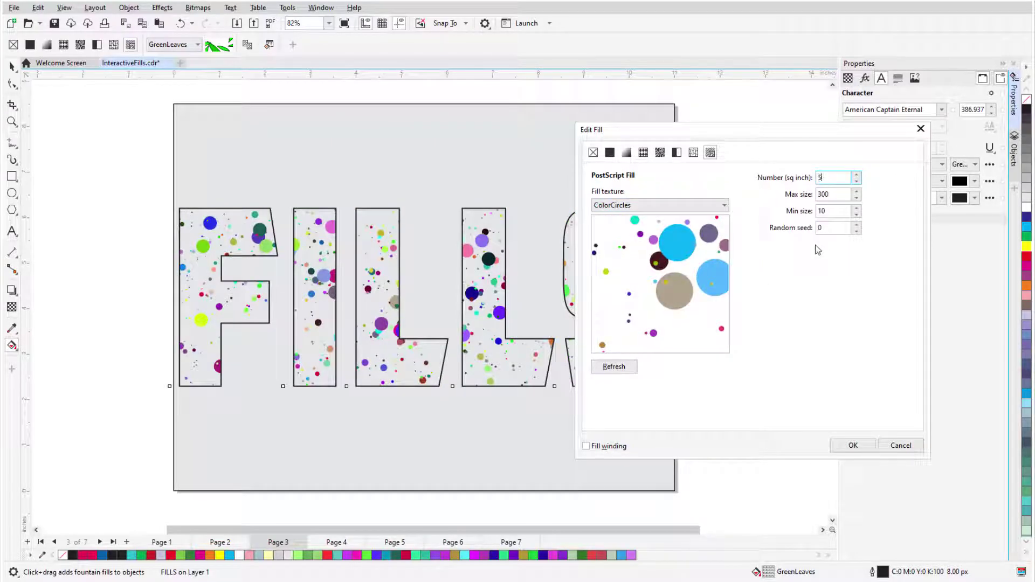
key(Tab)
text(450)
key(Tab)
text(50)
key(Tab)
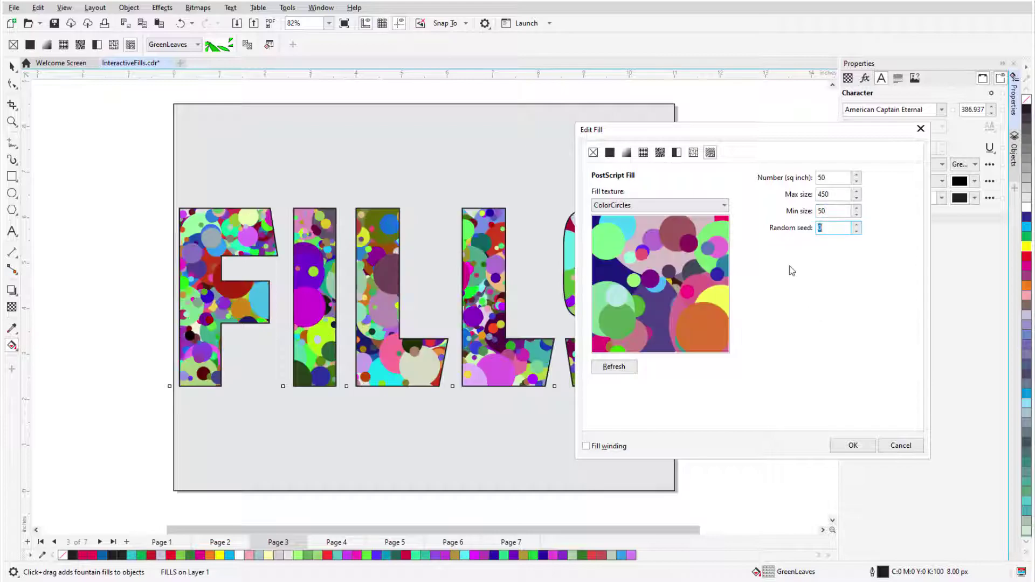
click(853, 445)
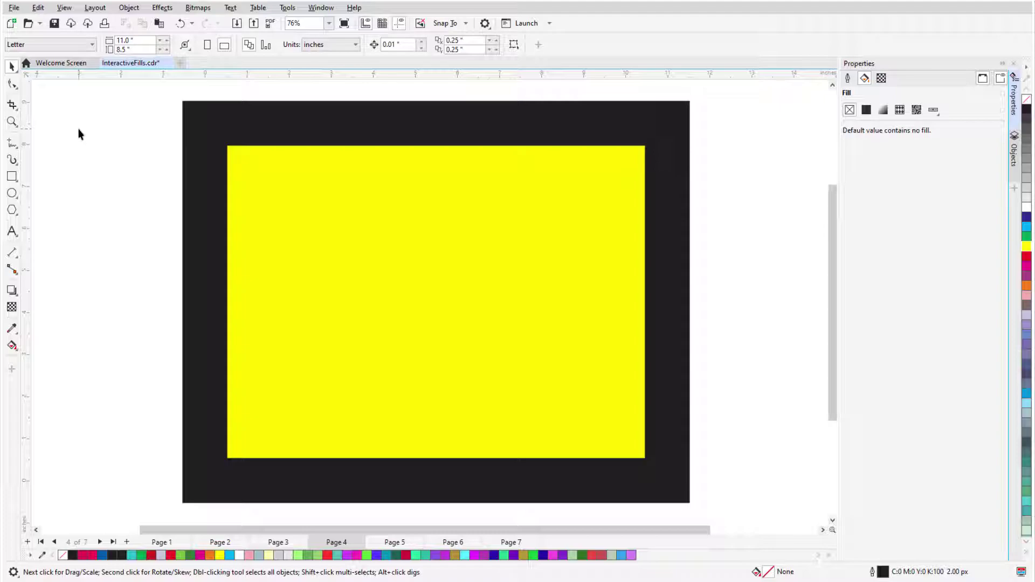
Step: Convert the yellow rectangle's thick black outline into a separate object
click(218, 133)
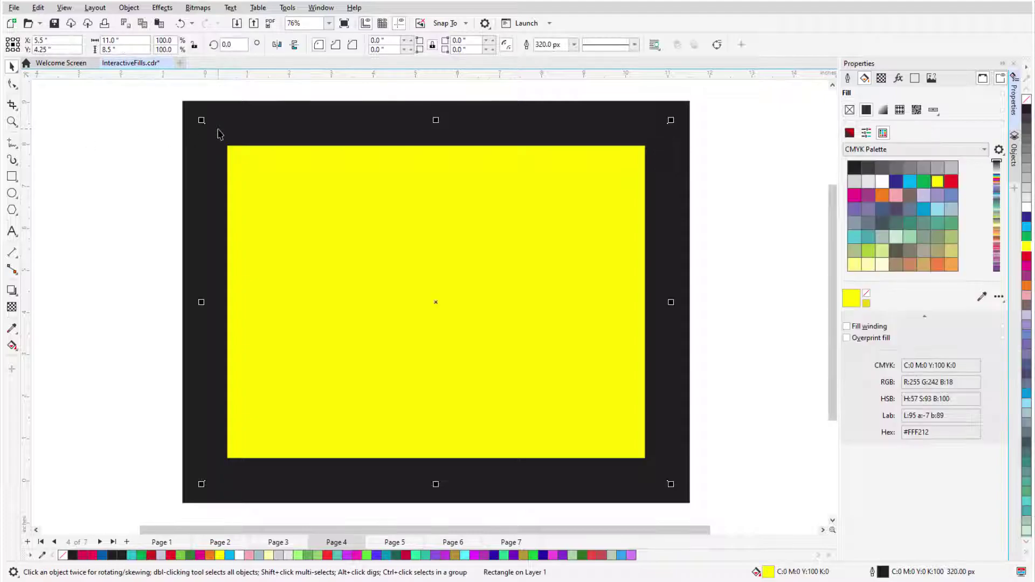
click(129, 7)
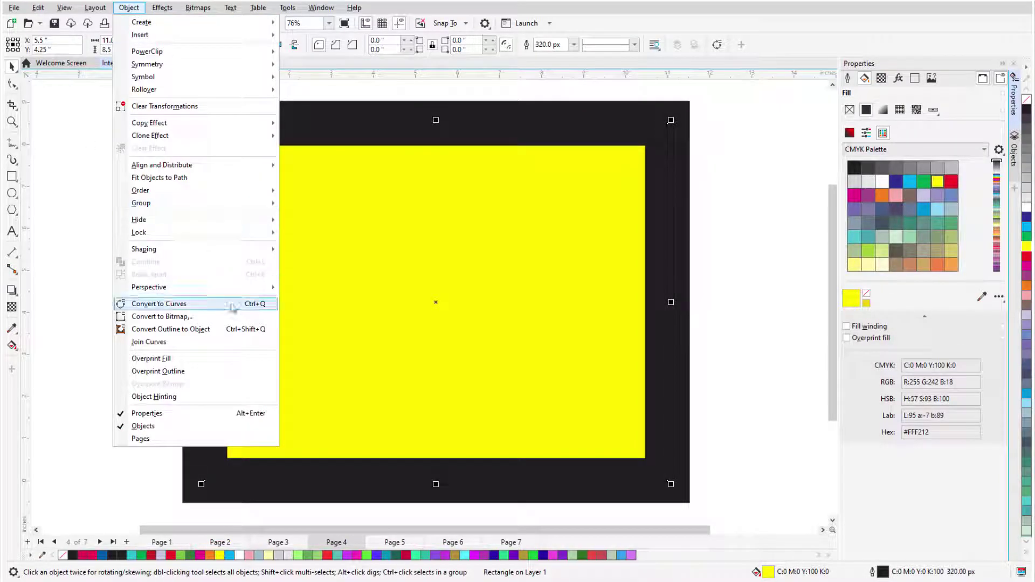
click(227, 335)
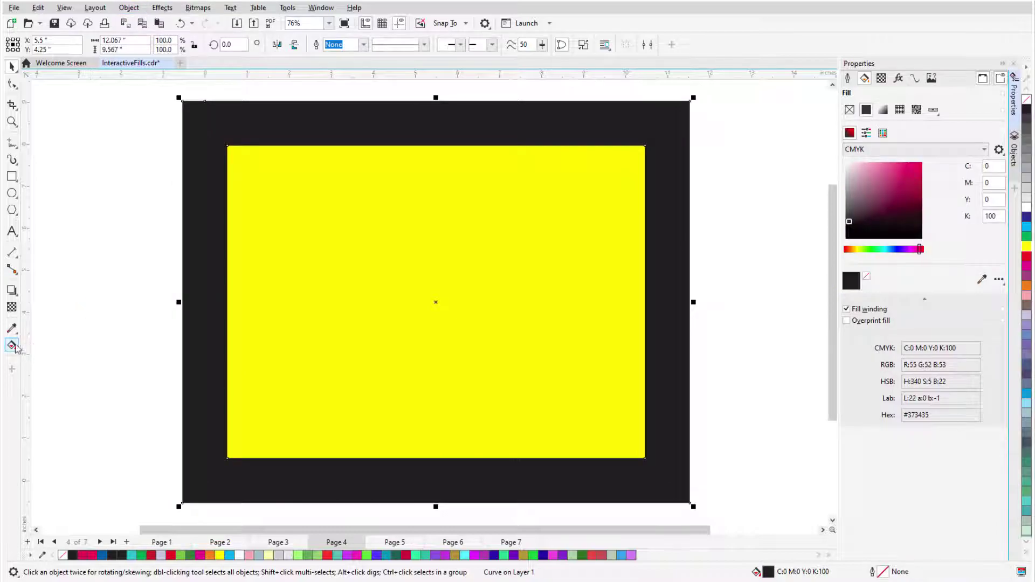
Step: Fill the border with a blue-circles vector pattern rotated 35.8° and enlarged
click(12, 345)
click(61, 43)
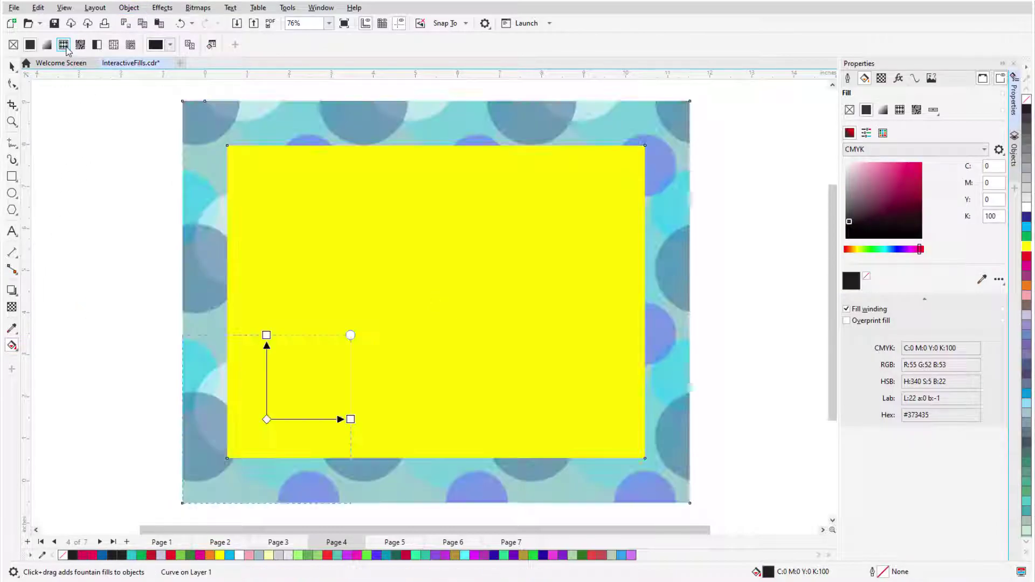
drag(350, 335, 287, 296)
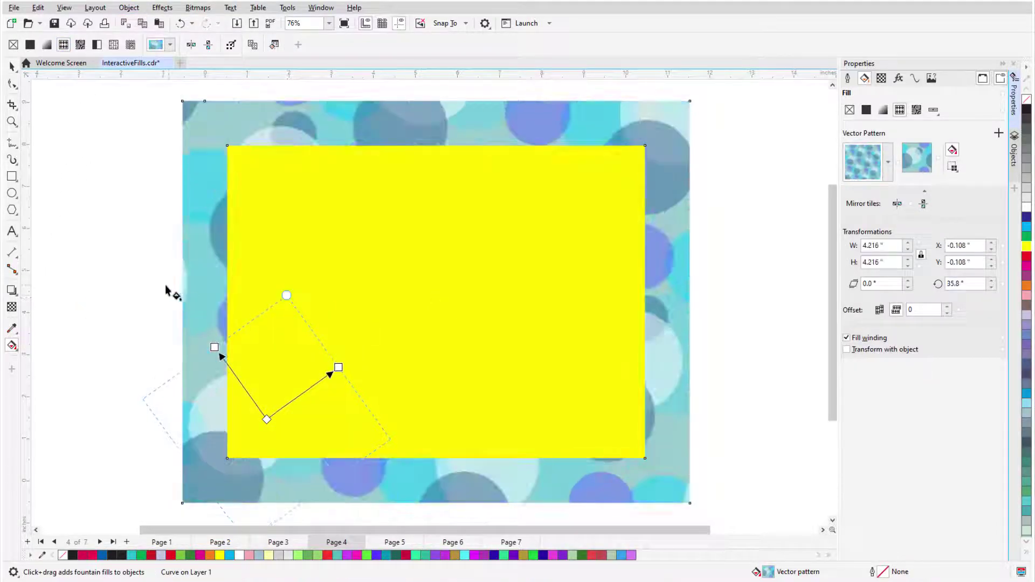
key(Escape)
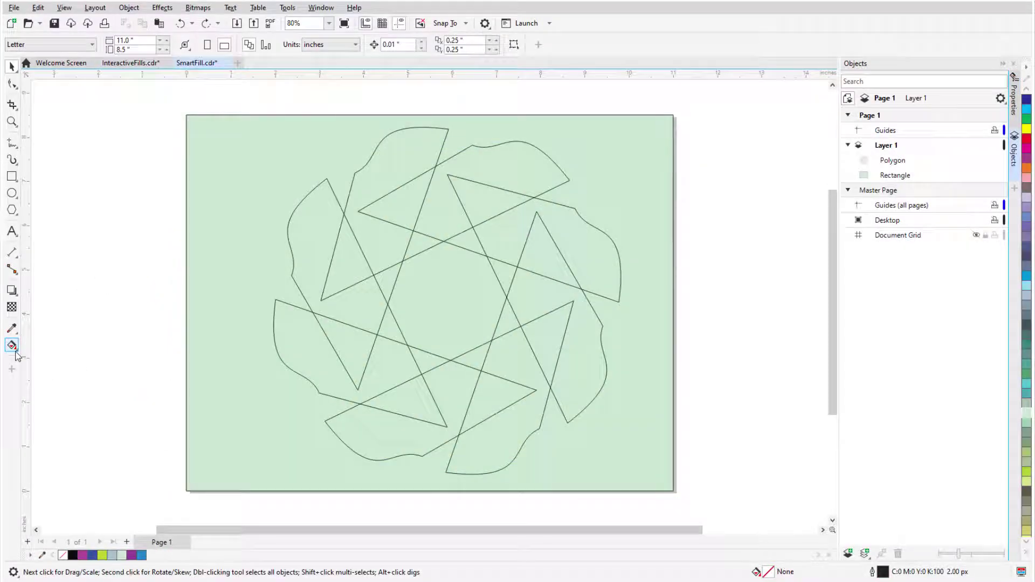
Step: Switch to Smart Fill with a specified purple fill colour
click(16, 348)
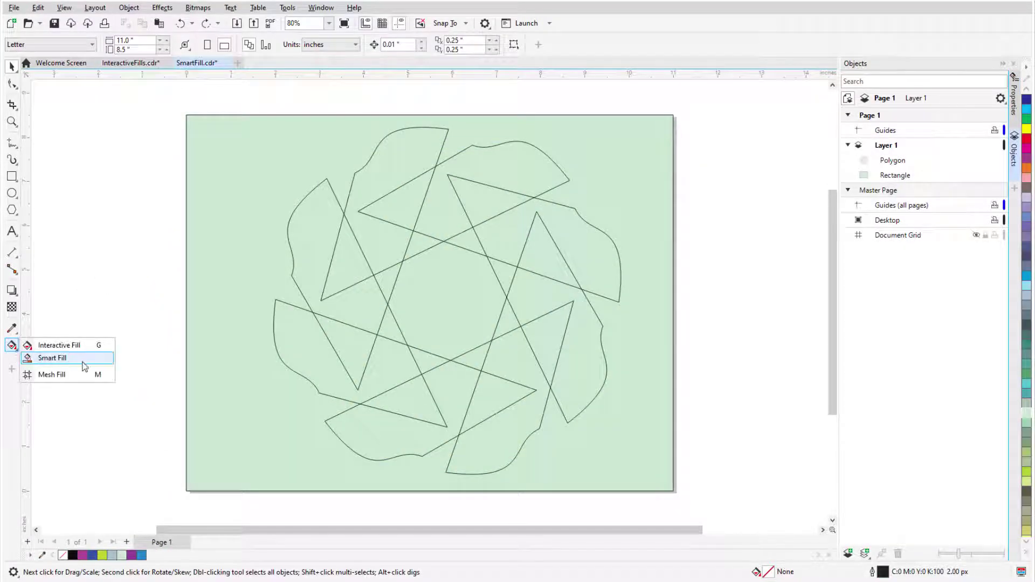
click(53, 358)
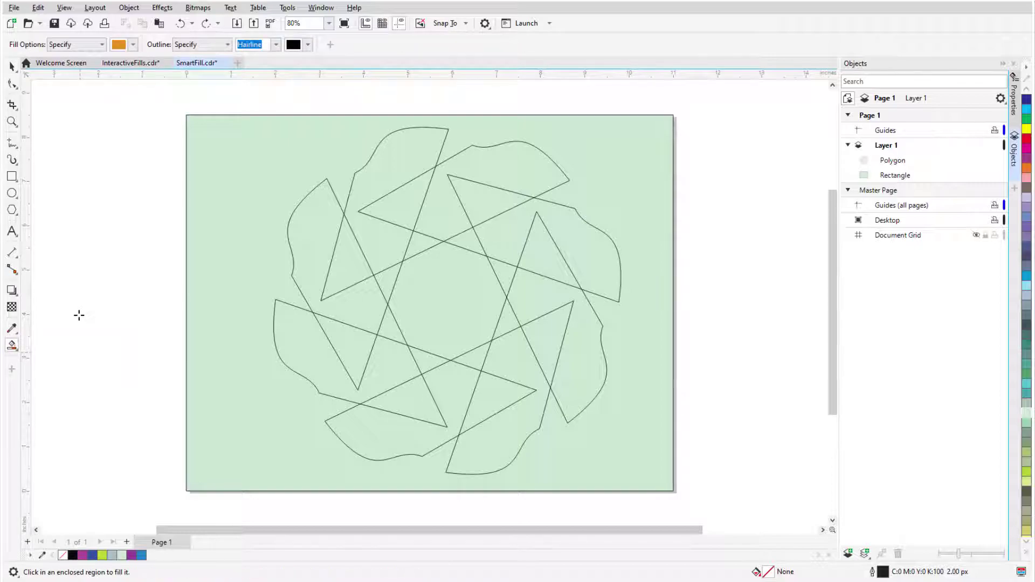
click(102, 46)
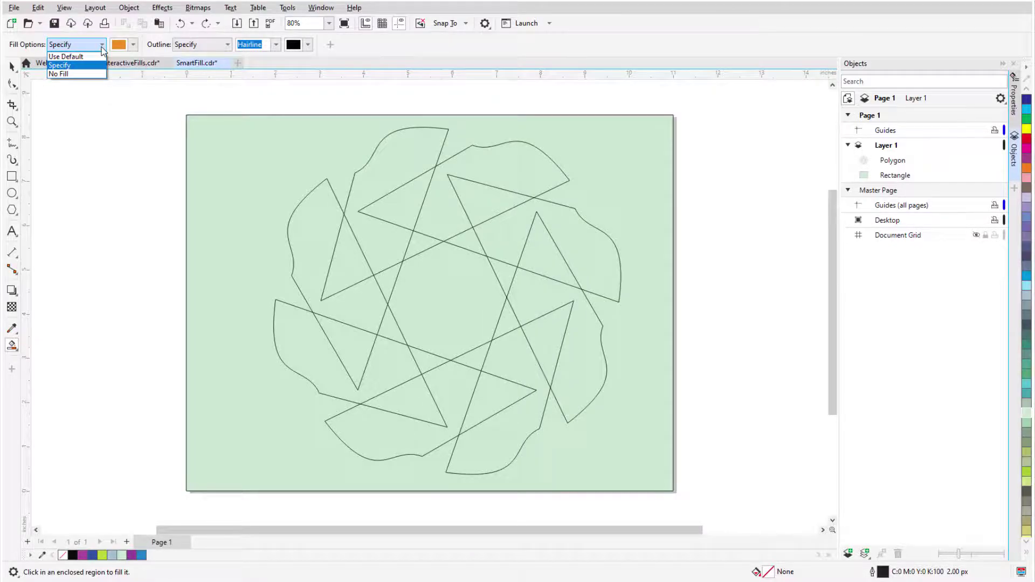
click(102, 48)
click(134, 44)
click(176, 185)
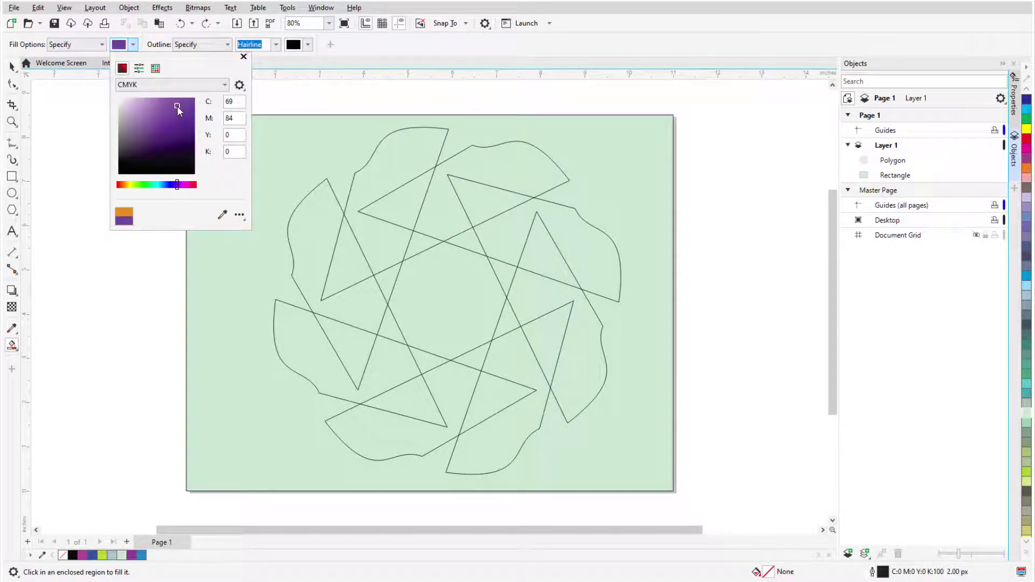
click(81, 123)
Step: Set the Smart Fill outline to 16.0 px in blue
click(276, 44)
click(259, 137)
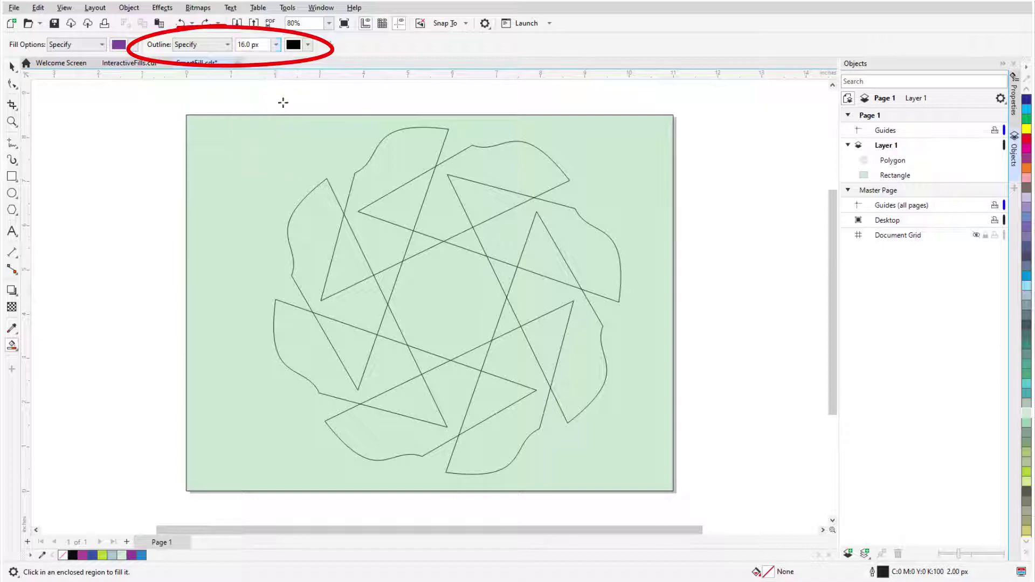
click(308, 44)
click(351, 105)
click(258, 97)
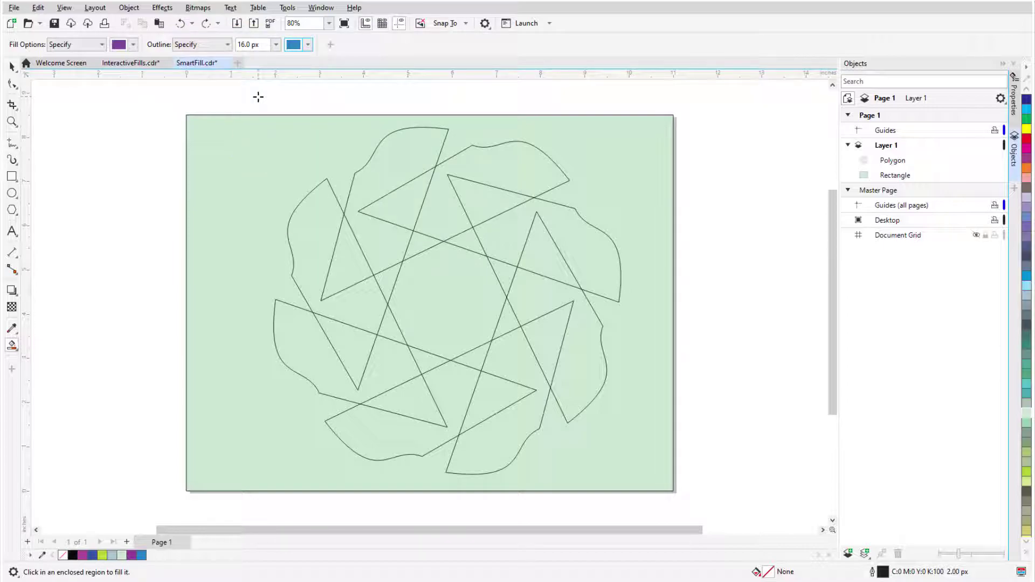
Step: Fill the star's wavy pieces, triangles and central octagon as separate shapes
click(305, 236)
click(305, 345)
click(388, 432)
click(475, 453)
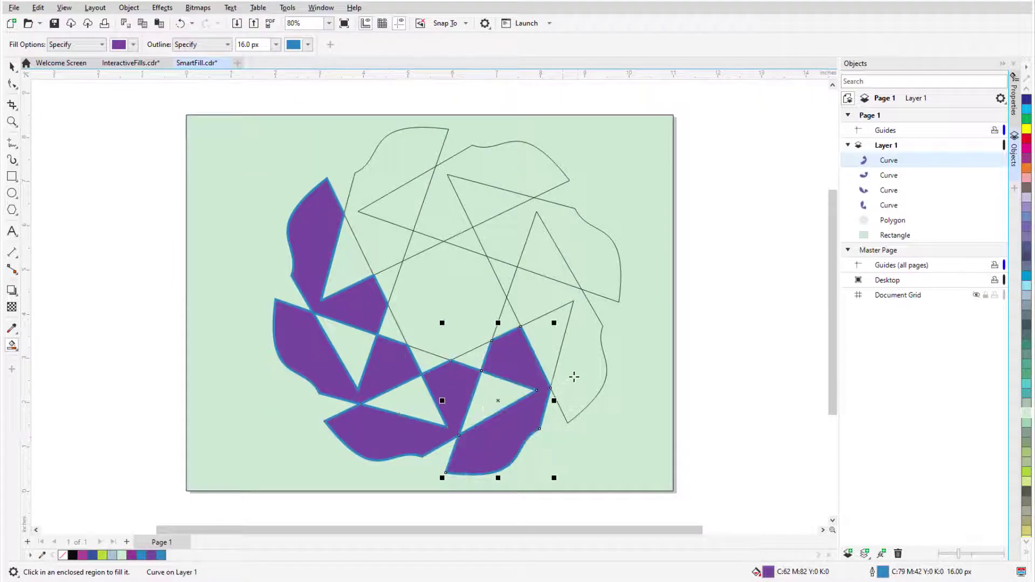
click(574, 377)
click(595, 262)
click(512, 172)
click(402, 162)
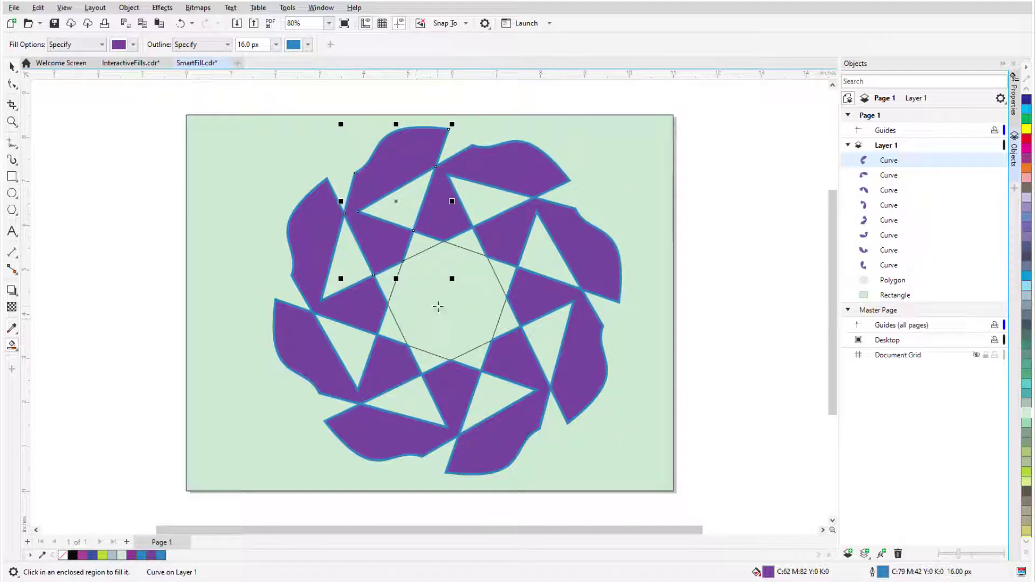
click(438, 307)
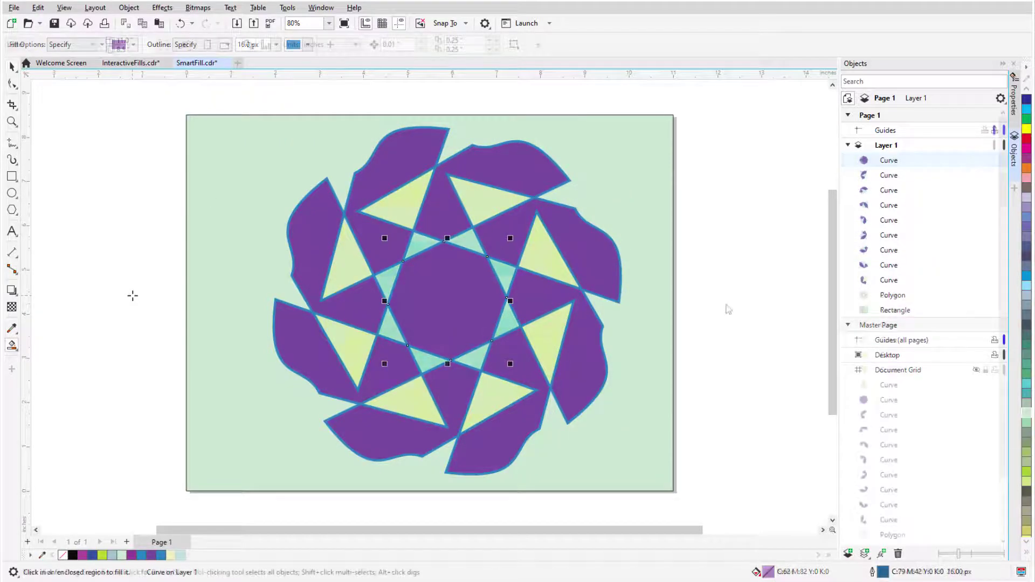
key(space)
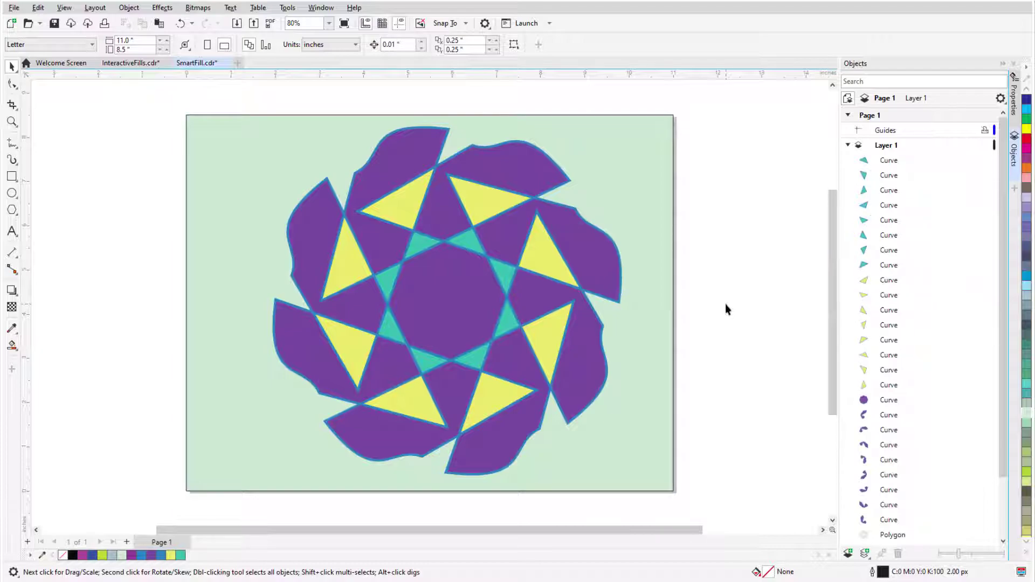
Step: Drag two purple petals, two yellow triangles and a teal triangle out to the right
click(502, 174)
drag(502, 174, 735, 126)
drag(542, 260, 739, 354)
drag(607, 261, 806, 271)
drag(499, 203, 666, 381)
drag(468, 243, 610, 155)
click(812, 360)
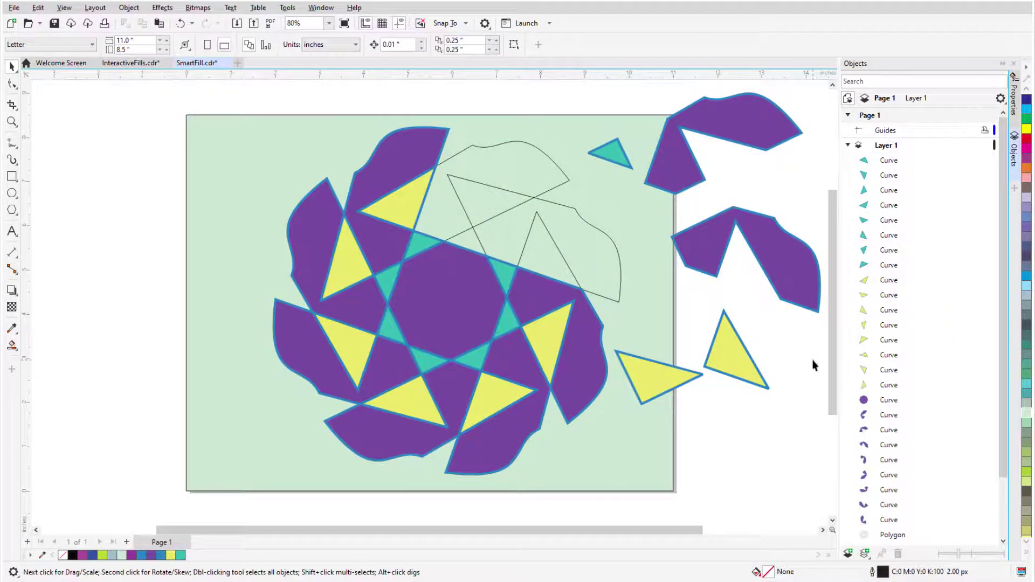